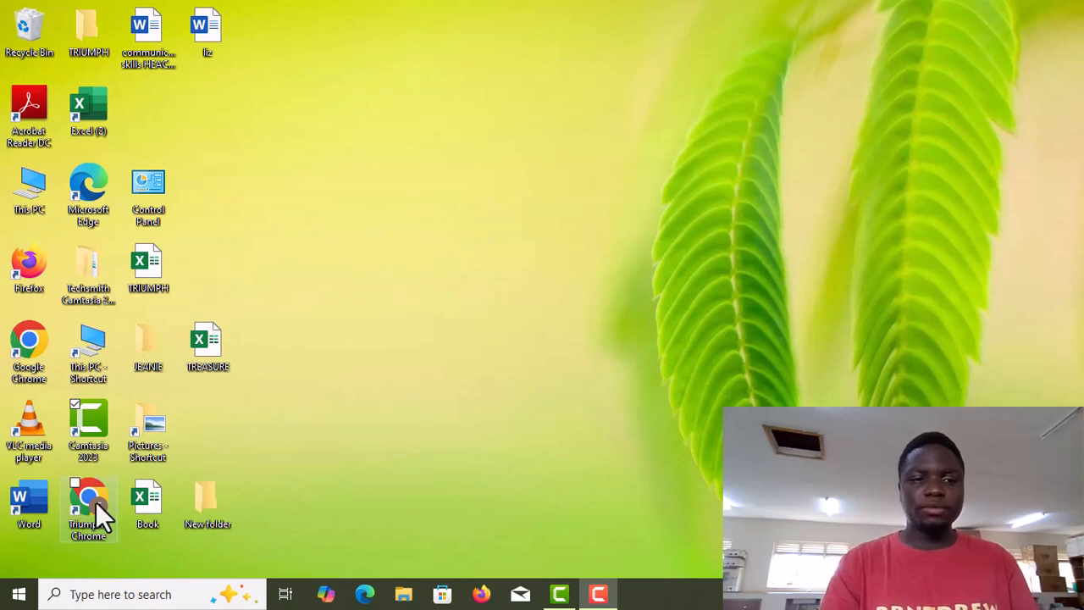
Open This PC from the desktop shortcut.
{"action": "double_click", "coordinate": [85, 483]}
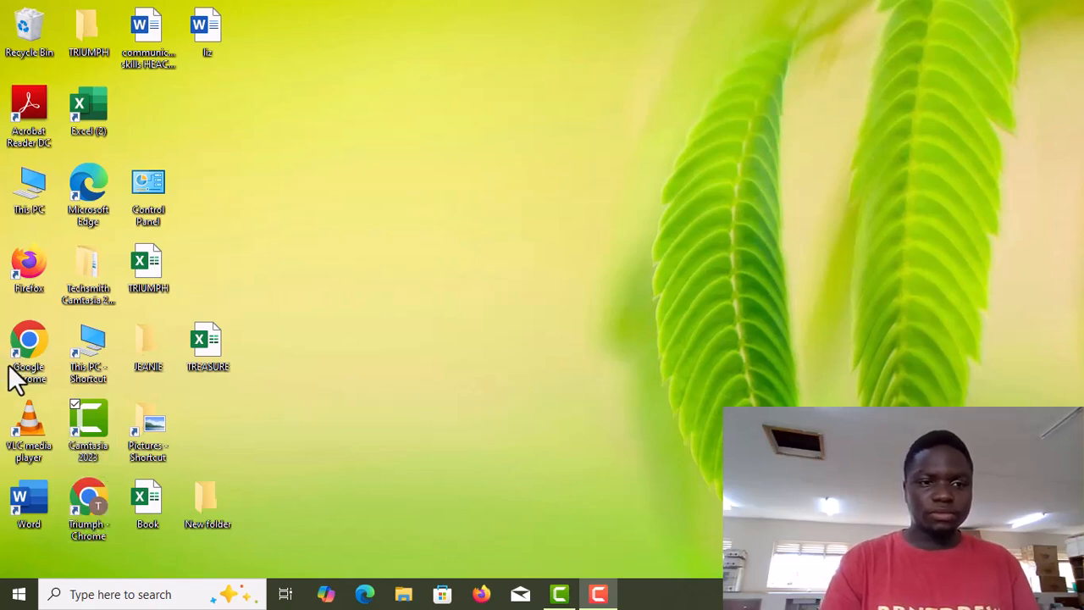
{"action": "left_click", "coordinate": [97, 350]}
{"action": "double_click", "coordinate": [96, 349]}
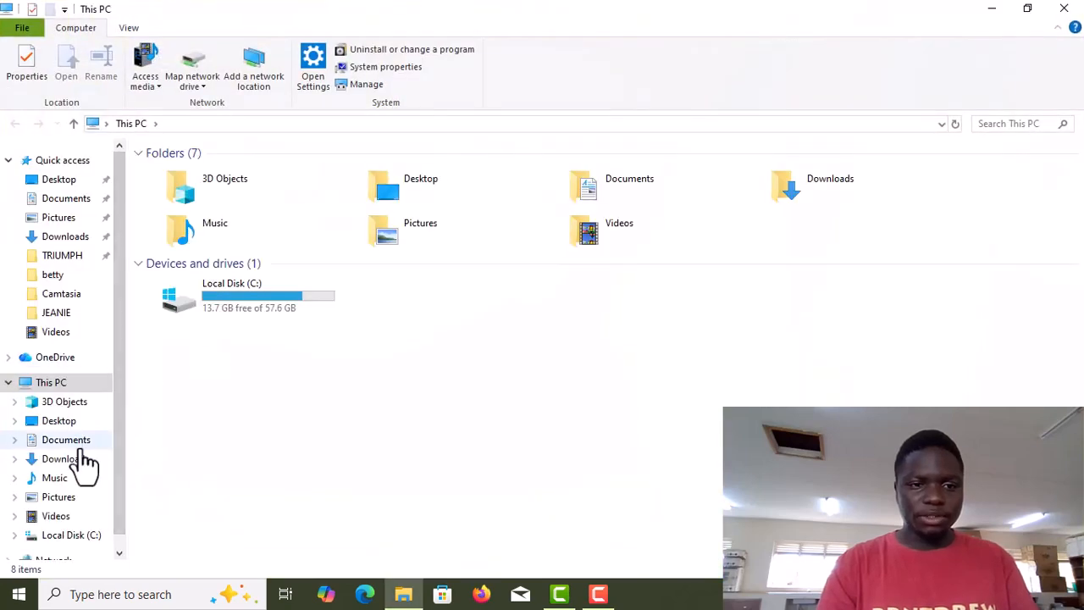
Open the TREASURE workbook from the Documents folder.
{"action": "left_click", "coordinate": [82, 443]}
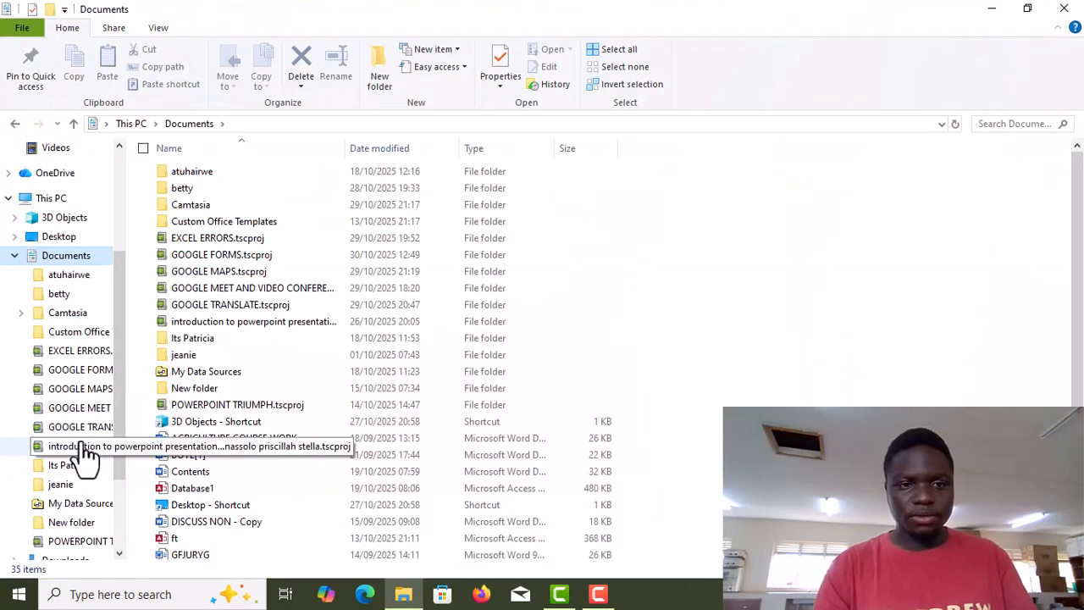
{"action": "scroll", "coordinate": [85, 453], "scroll_direction": "down", "scroll_amount": 4}
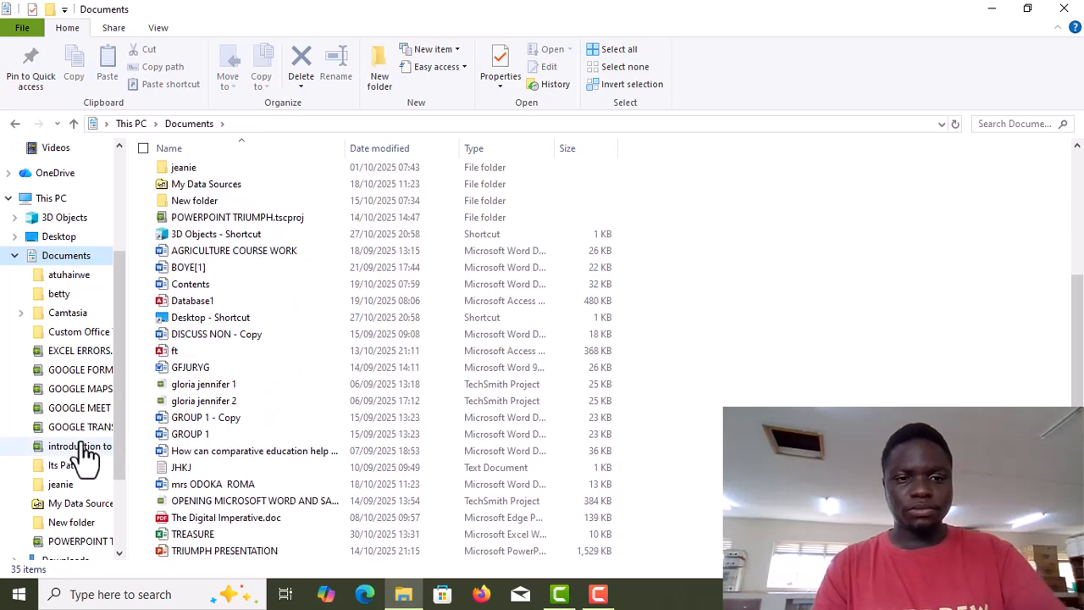
{"action": "left_click", "coordinate": [185, 535]}
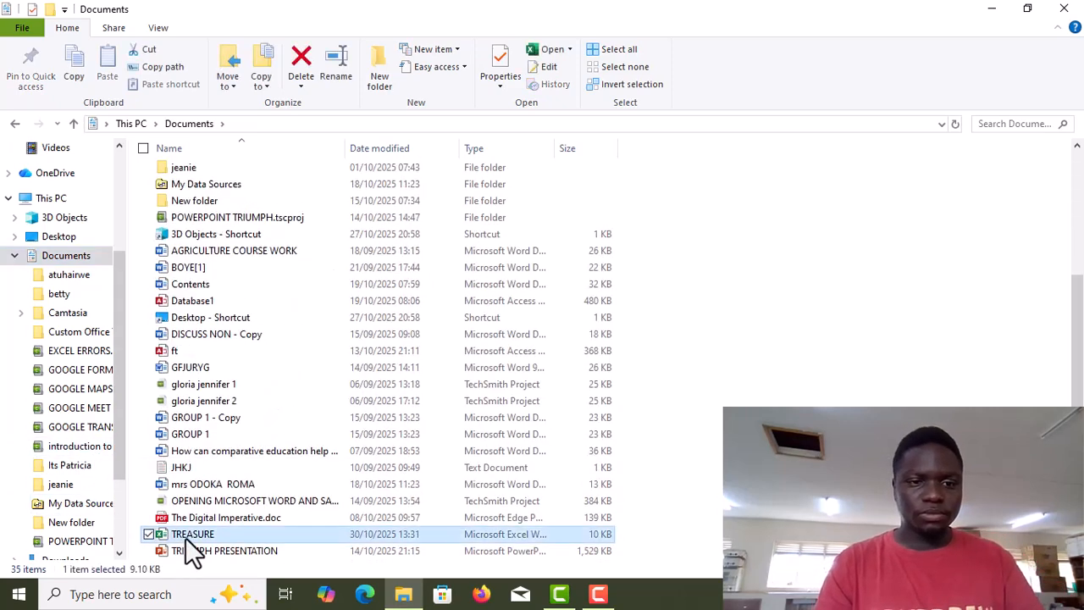
{"action": "double_click", "coordinate": [186, 537]}
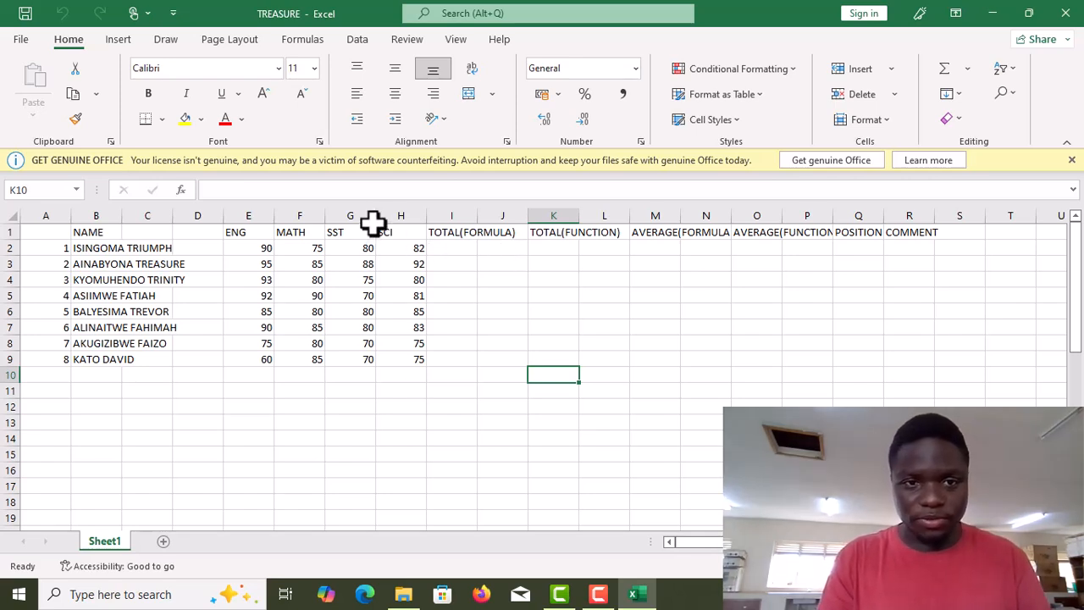
Enter the formula =E2+F2+G2+H2 in cell I2 to total the first student's four subject marks.
{"action": "left_click", "coordinate": [207, 195]}
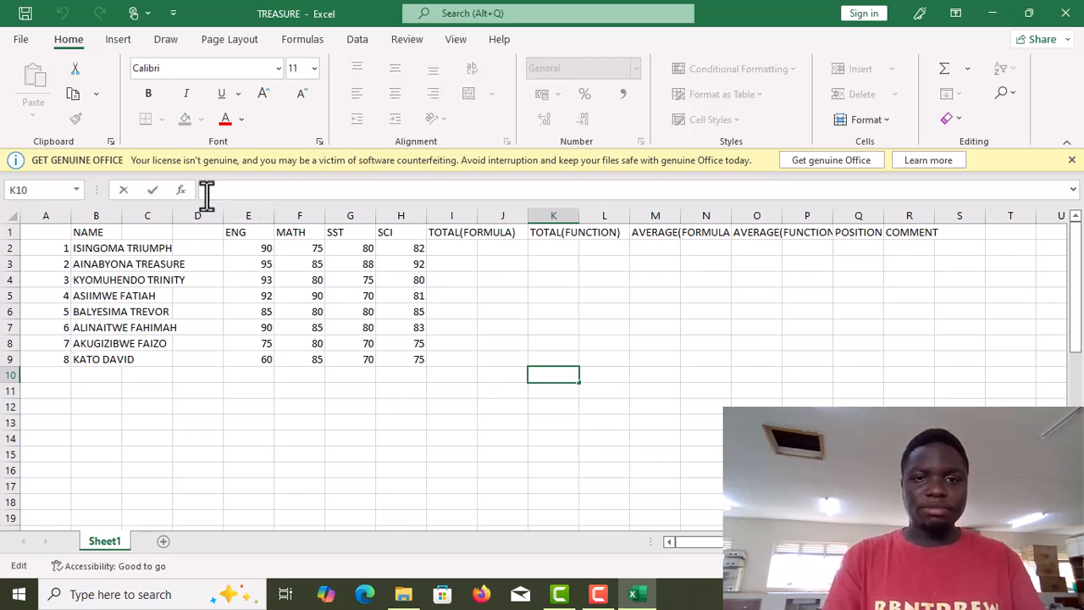
{"action": "left_click", "coordinate": [437, 248]}
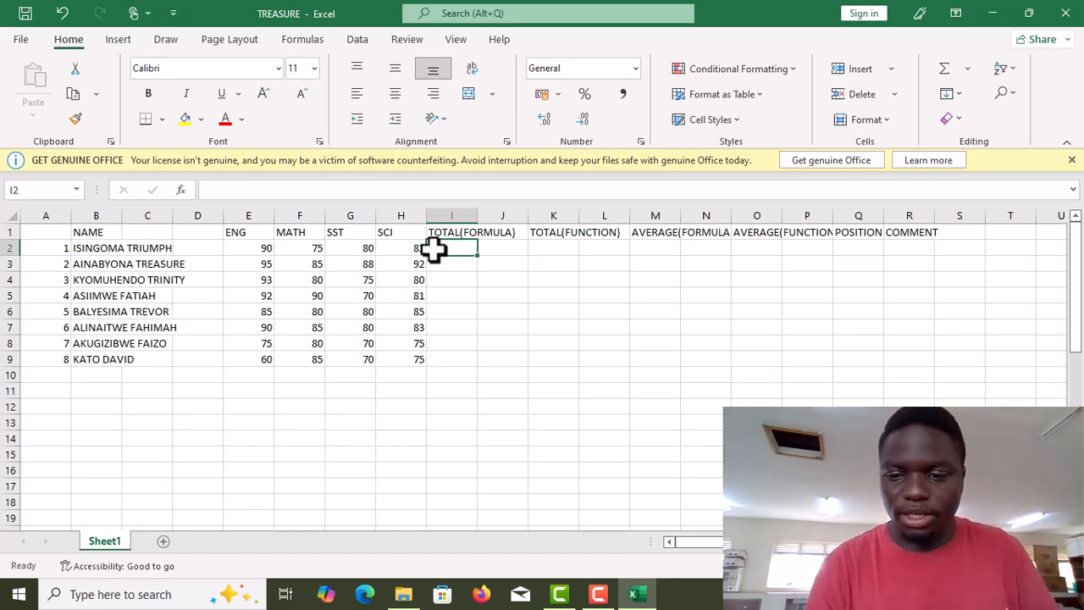
{"action": "type", "text": "="}
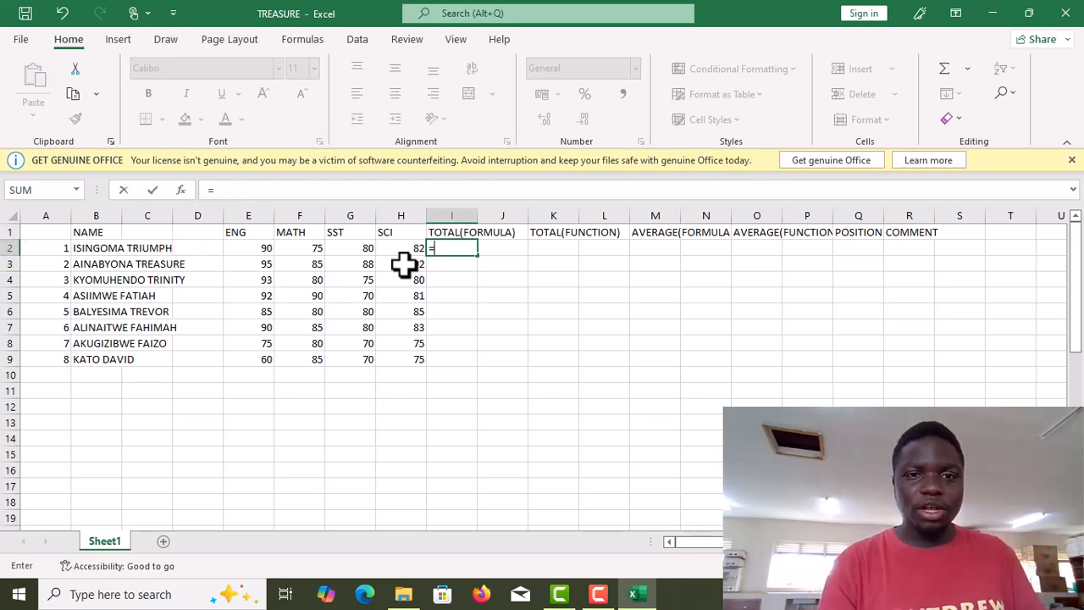
{"action": "left_click", "coordinate": [435, 254]}
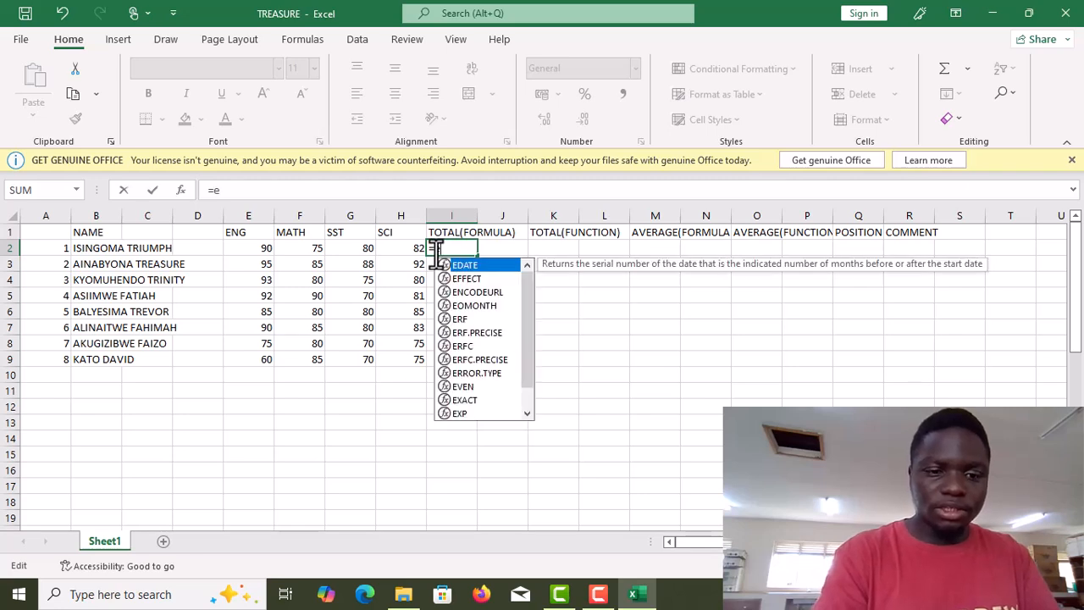
{"action": "type", "text": "2"}
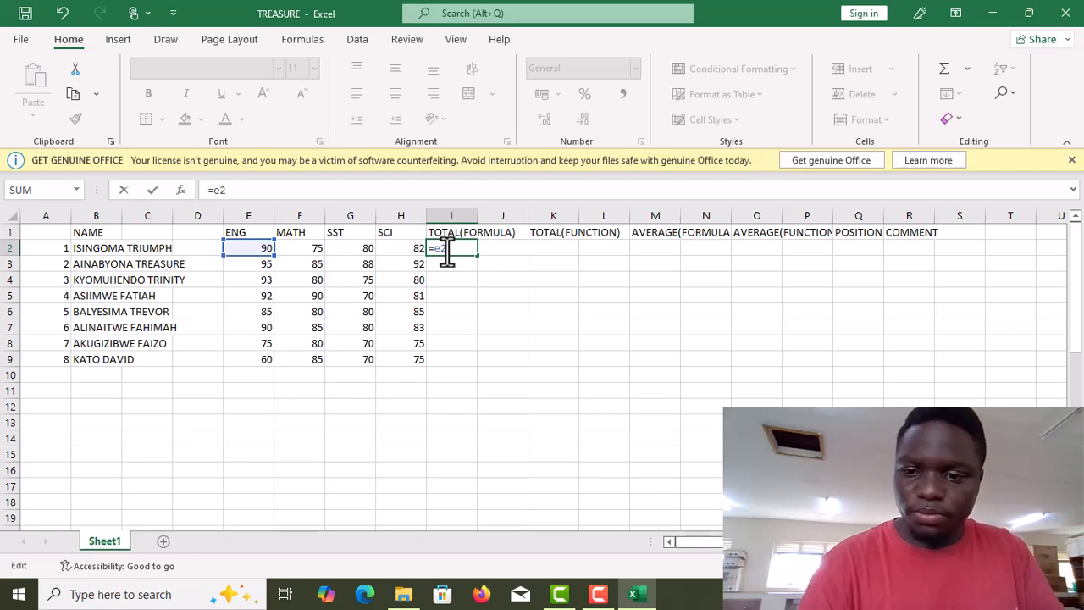
{"action": "key", "text": "BackSpace"}
{"action": "key", "text": "BackSpace"}
{"action": "type", "text": "e"}
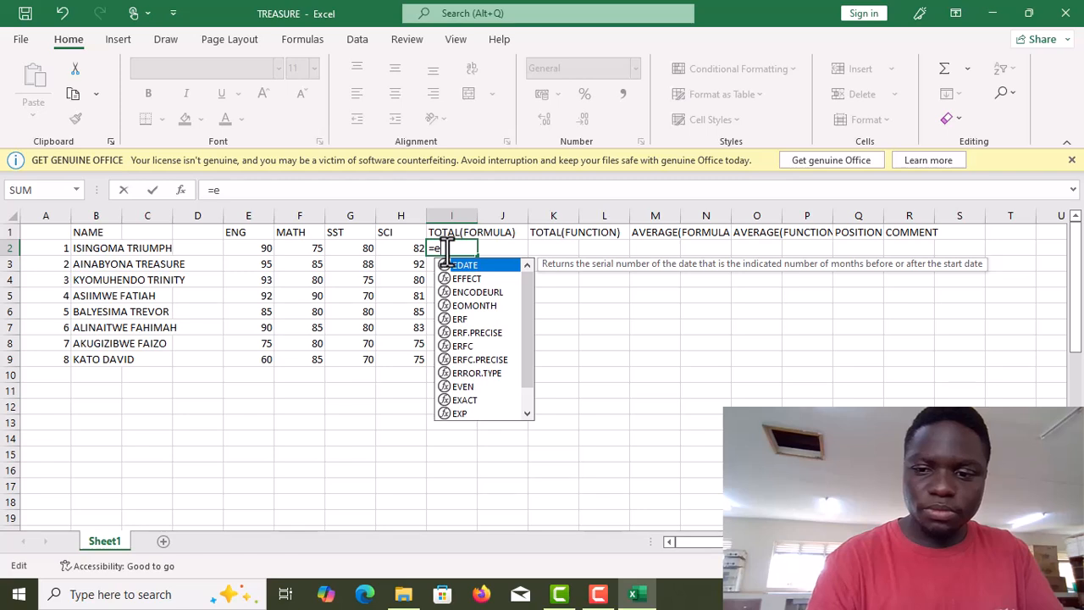
{"action": "key", "text": "BackSpace"}
{"action": "type", "text": "E"}
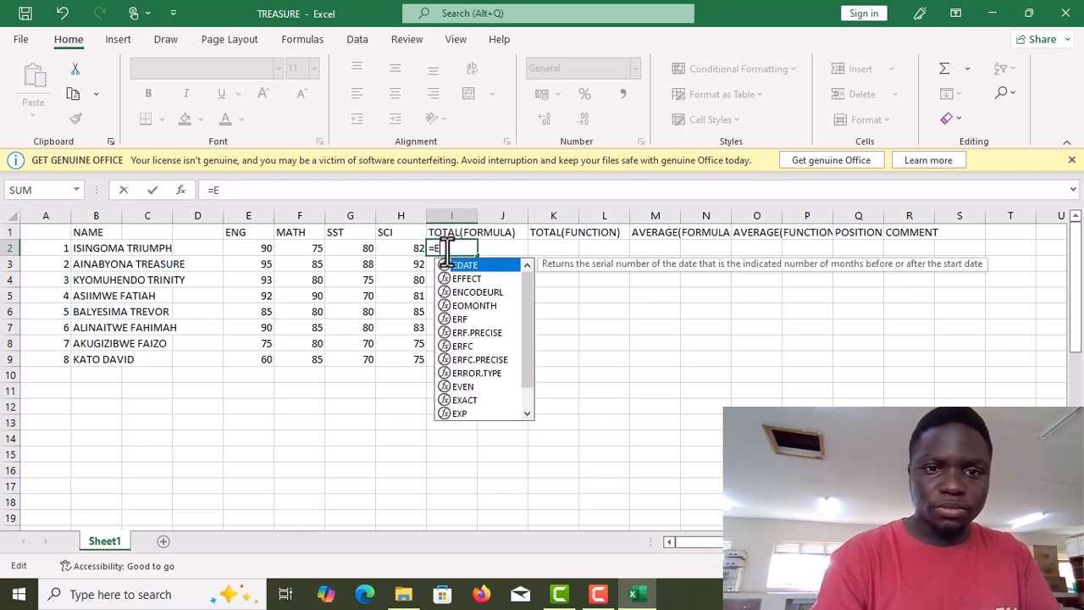
{"action": "type", "text": "2+"}
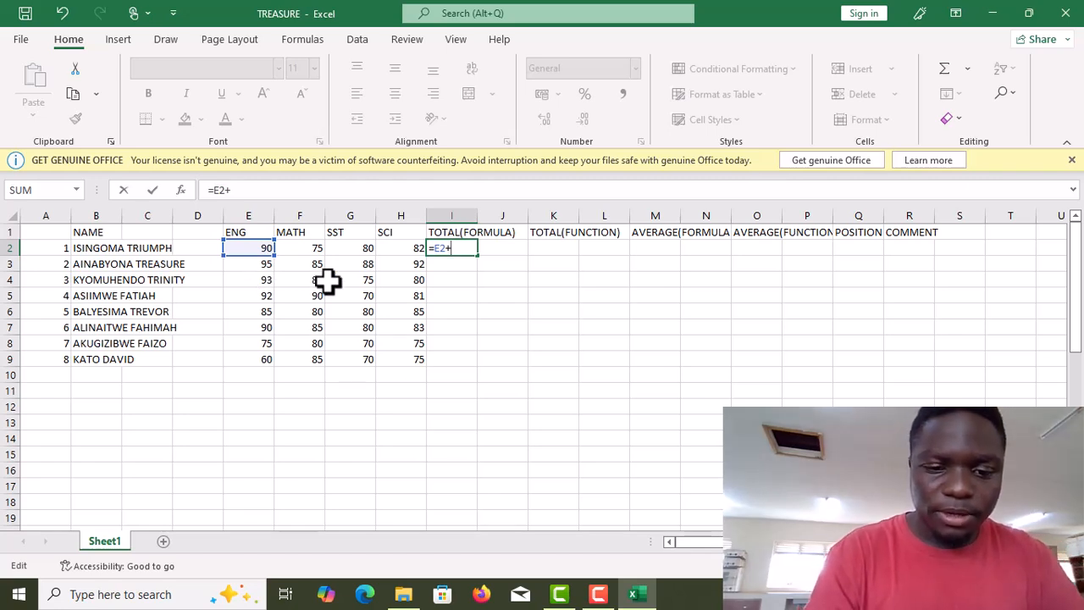
{"action": "type", "text": "F2+"}
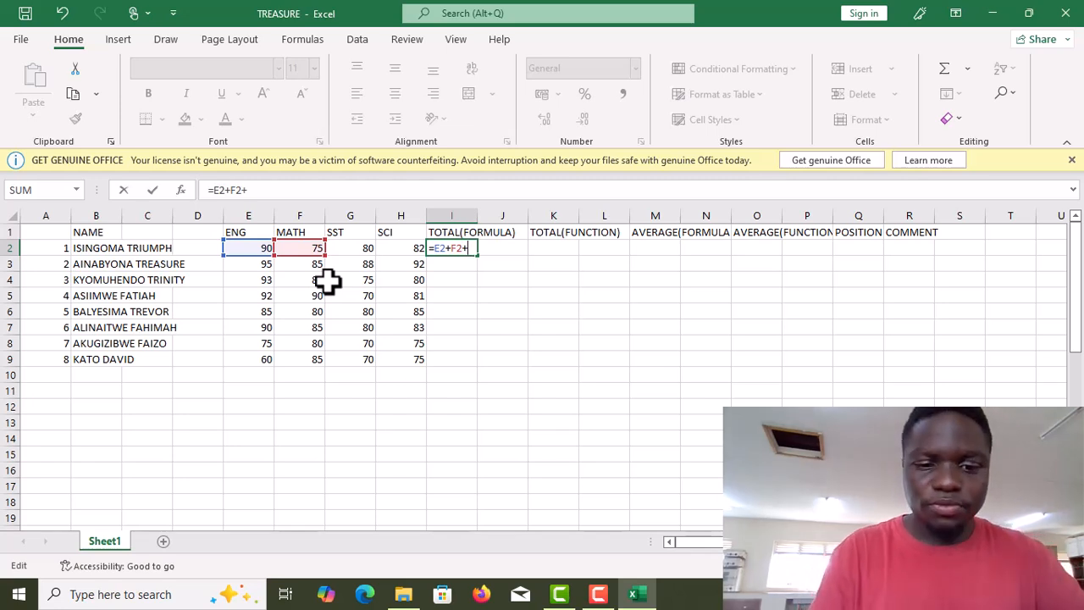
{"action": "type", "text": "G2"}
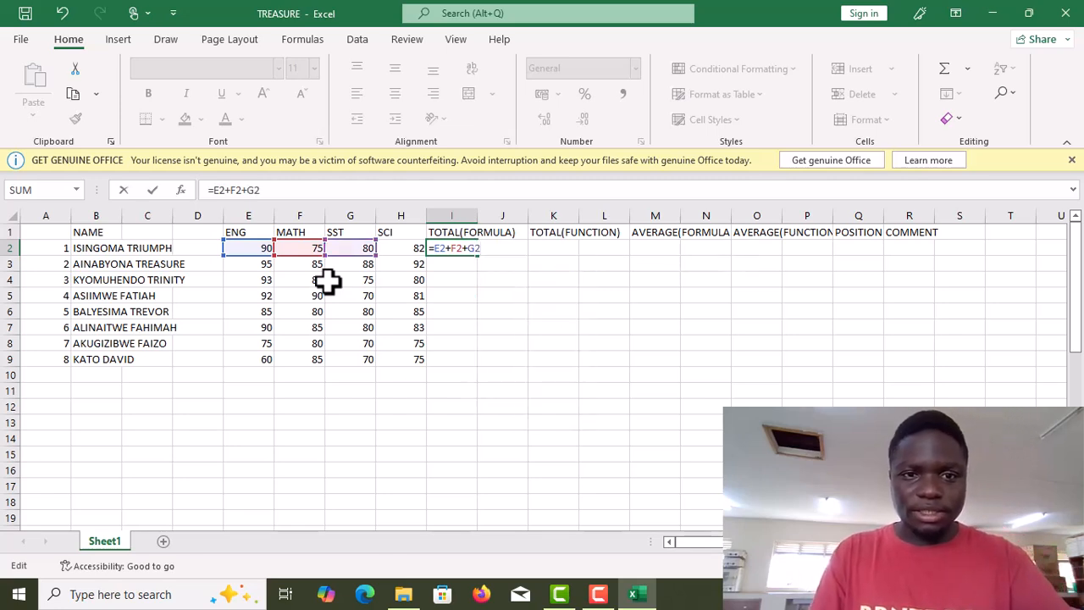
{"action": "type", "text": "H2"}
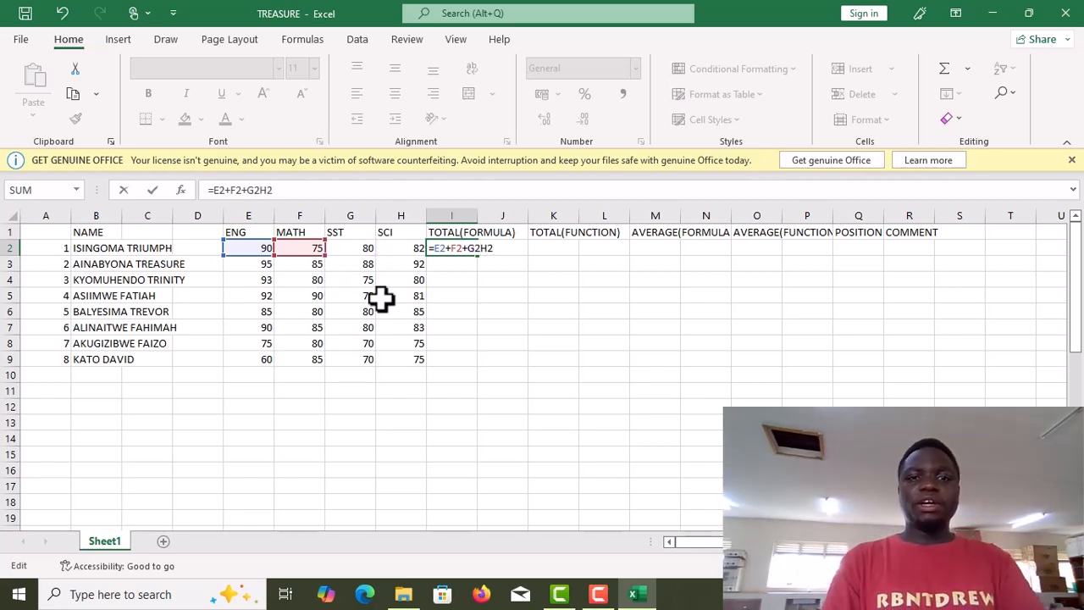
{"action": "key", "text": "BackSpace"}
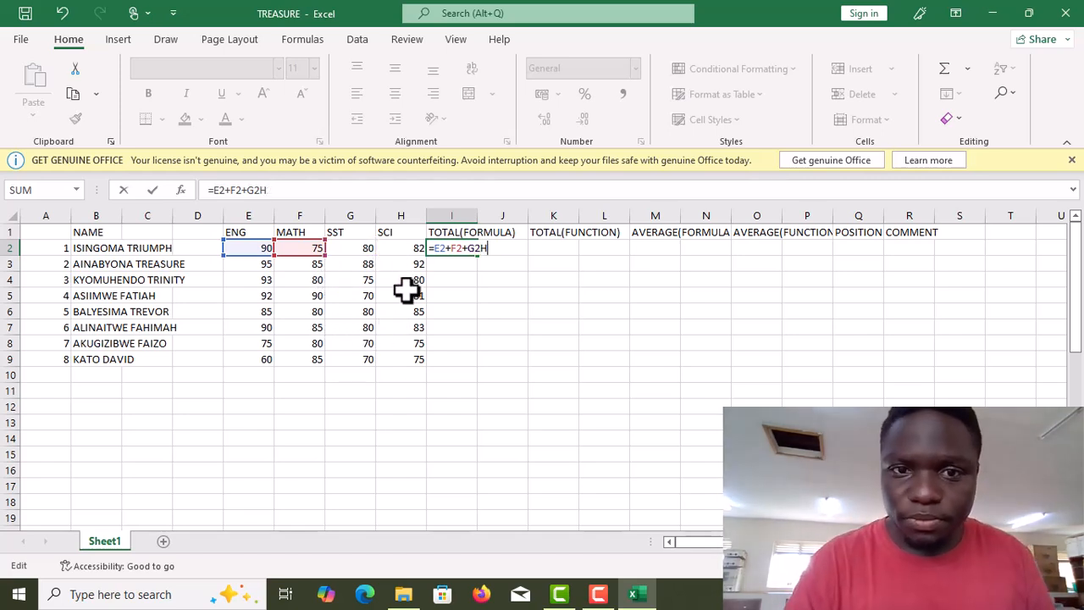
{"action": "key", "text": "BackSpace"}
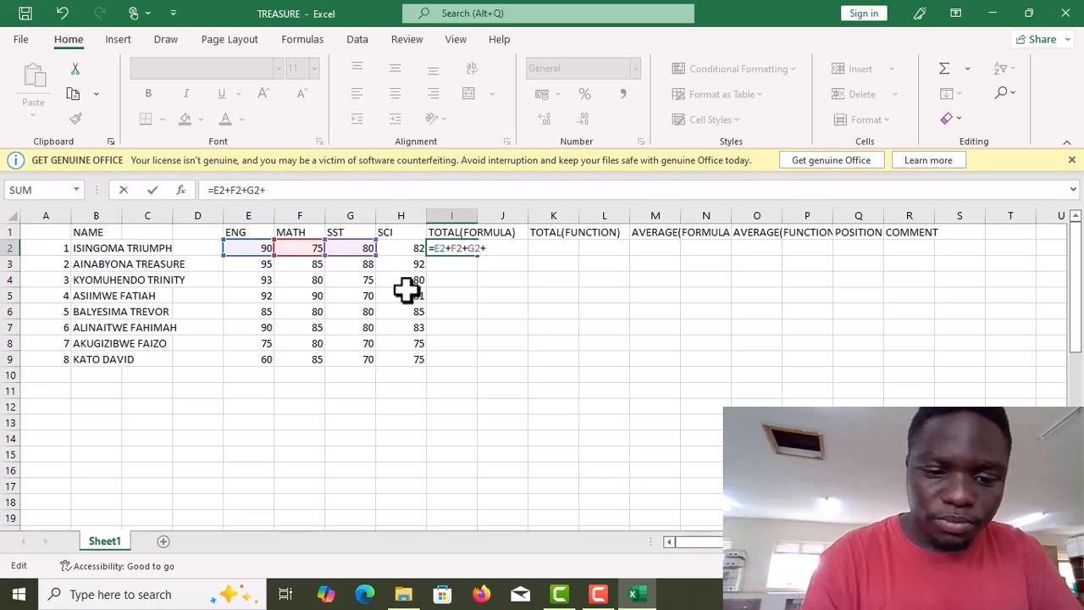
{"action": "type", "text": "+H2"}
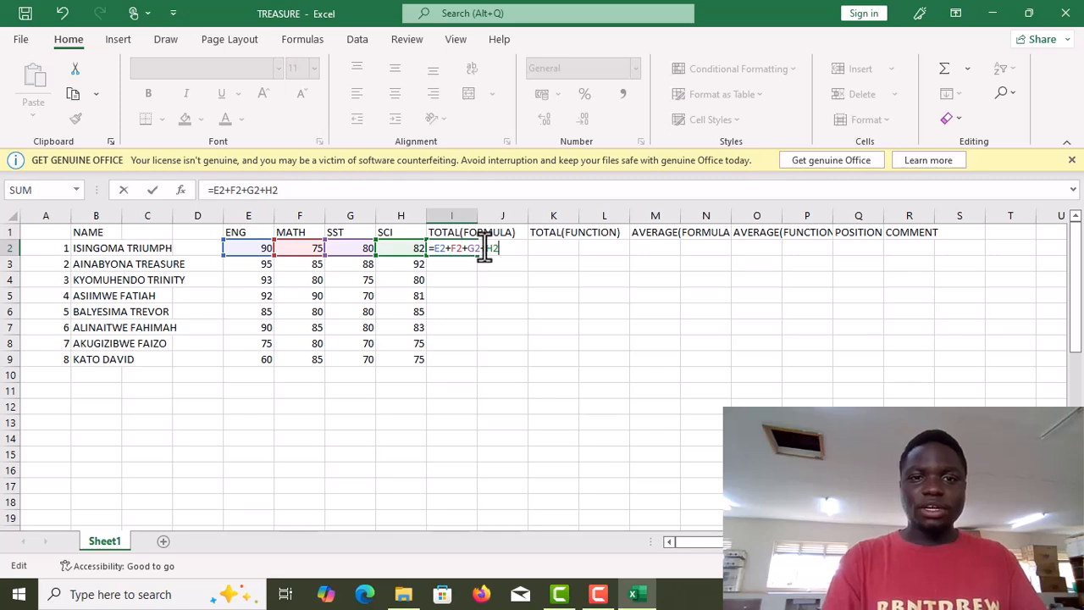
{"action": "key", "text": "Return"}
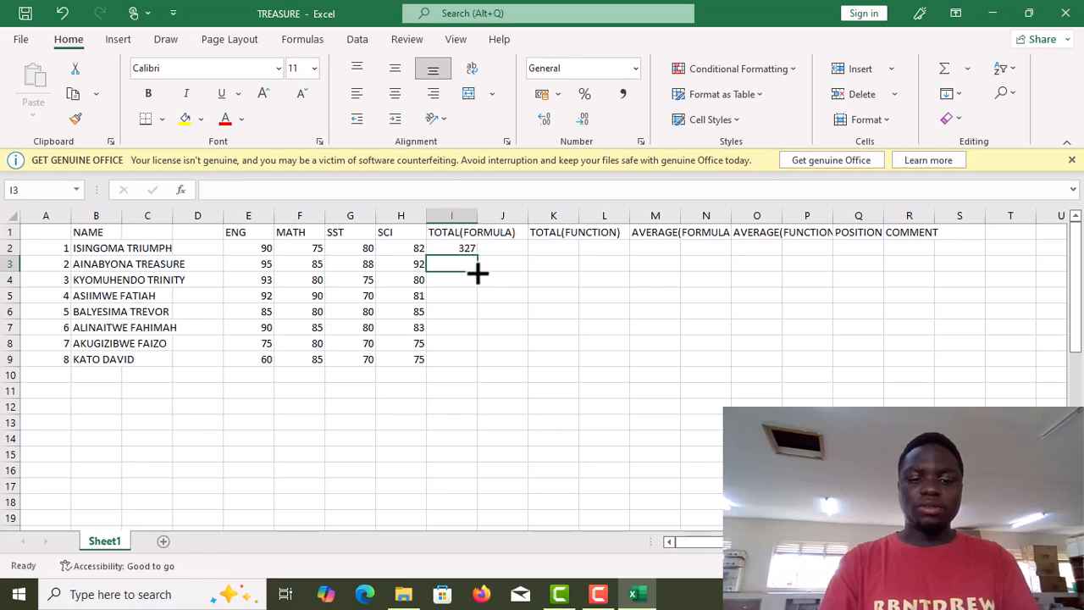
Copy the total formula down the TOTAL(FORMULA) column for all students through row 9, replacing existing data.
{"action": "left_click_drag", "start_coordinate": [478, 272], "coordinate": [479, 364]}
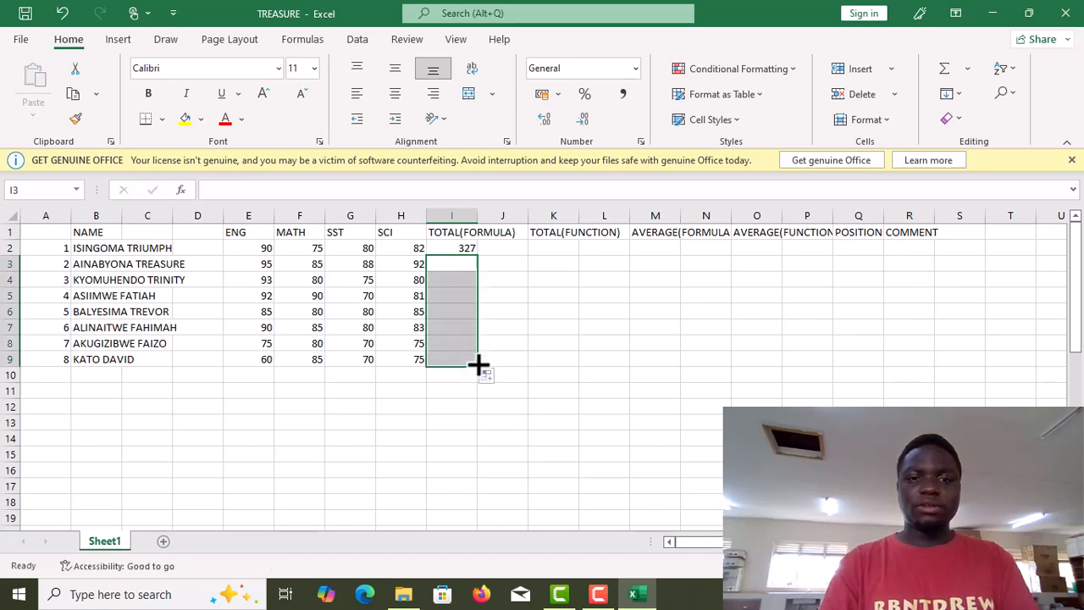
{"action": "left_click", "coordinate": [449, 263]}
{"action": "left_click_drag", "start_coordinate": [454, 260], "coordinate": [450, 244]}
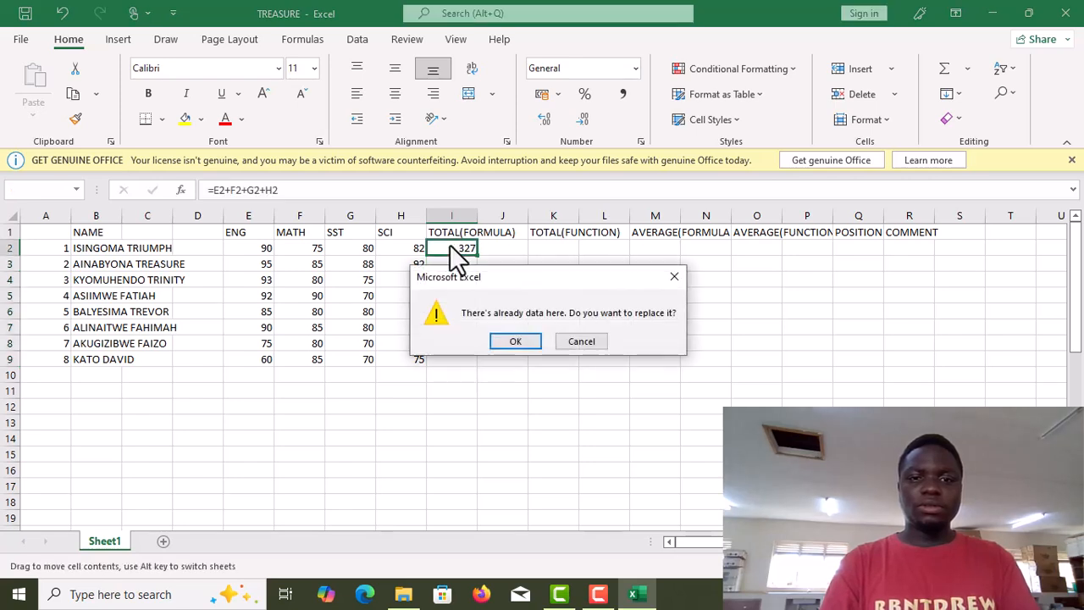
{"action": "left_click", "coordinate": [512, 343]}
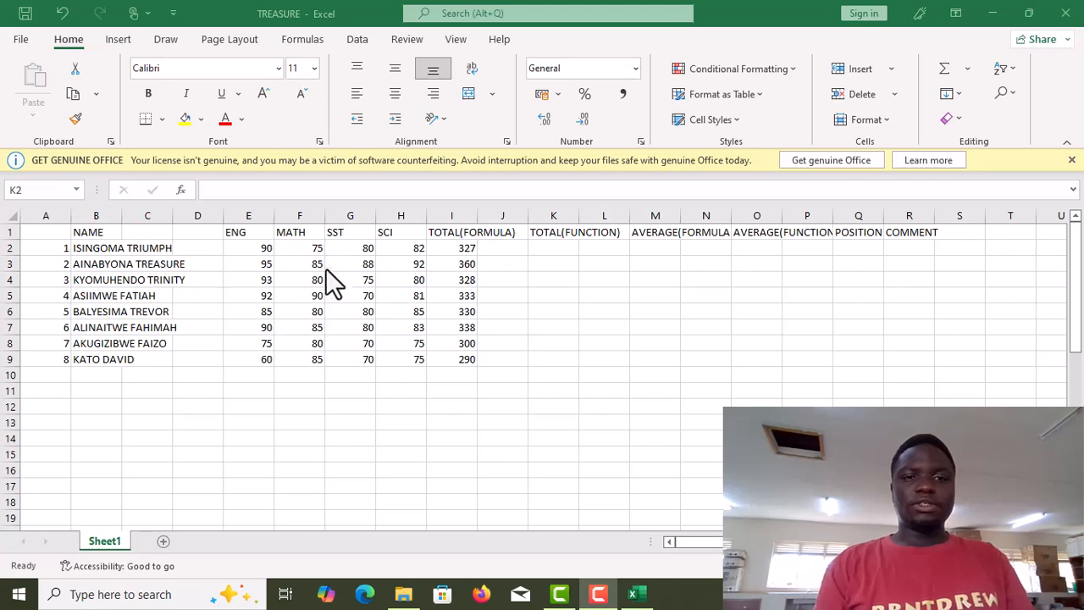
Start a formula in K2 and insert the SUM function through the Insert Function dialog.
{"action": "left_click", "coordinate": [547, 247]}
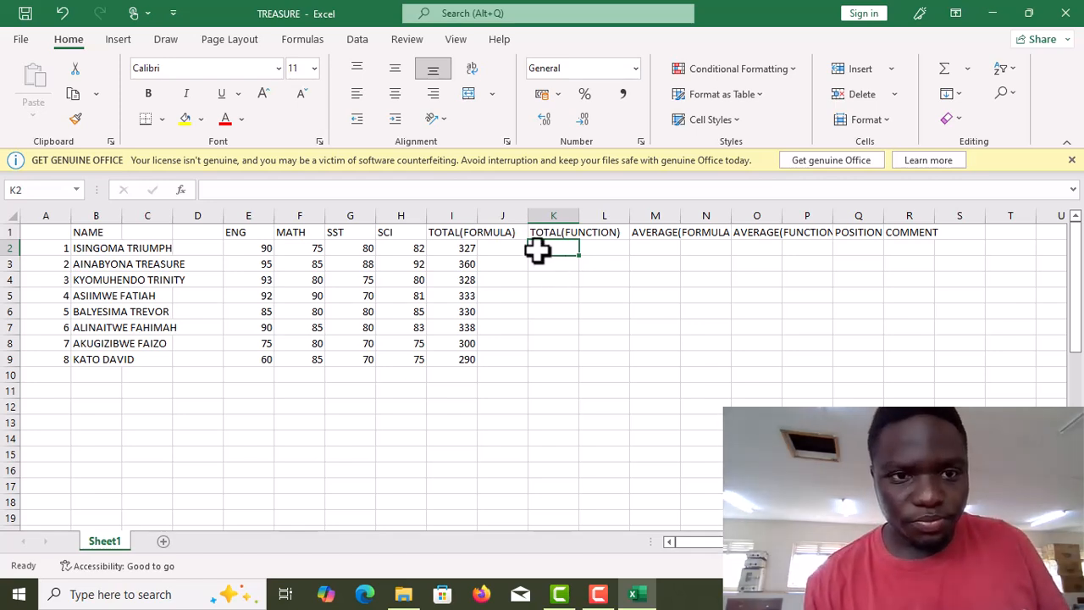
{"action": "left_click", "coordinate": [212, 190]}
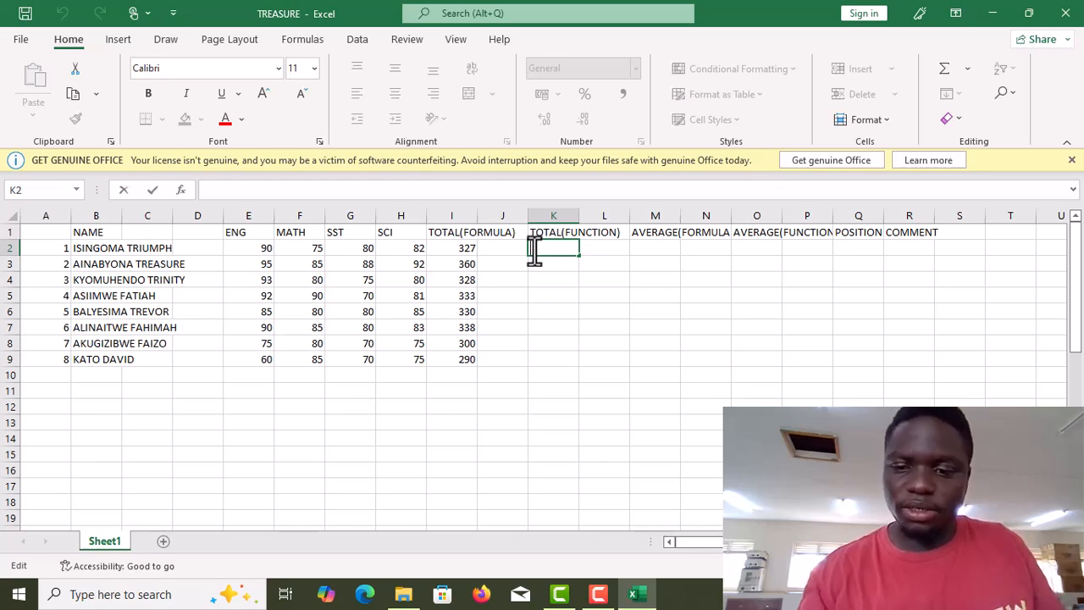
{"action": "type", "text": "=("}
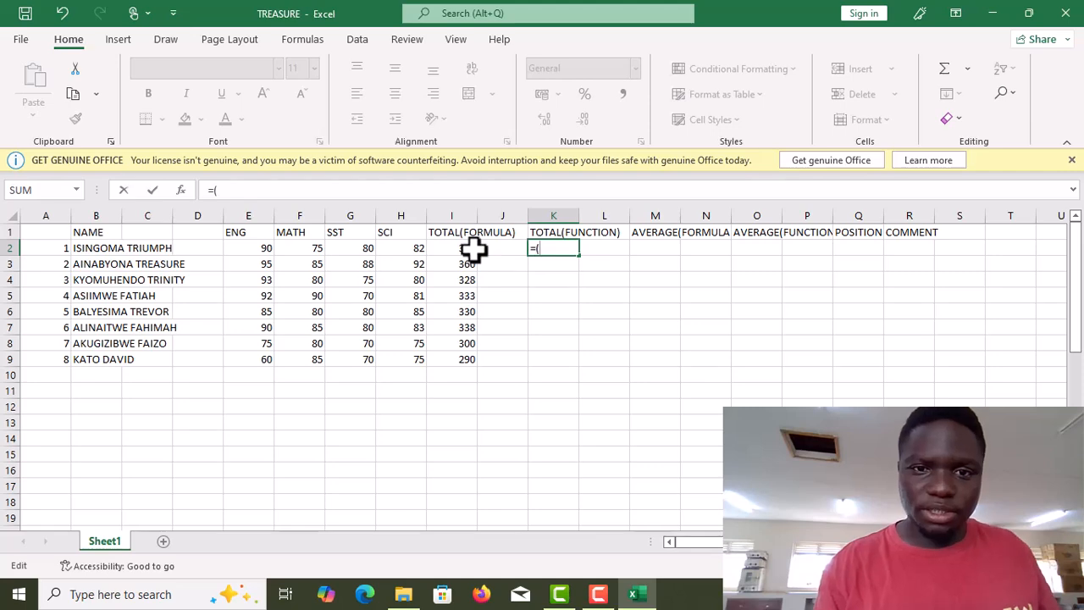
{"action": "left_click", "coordinate": [182, 190]}
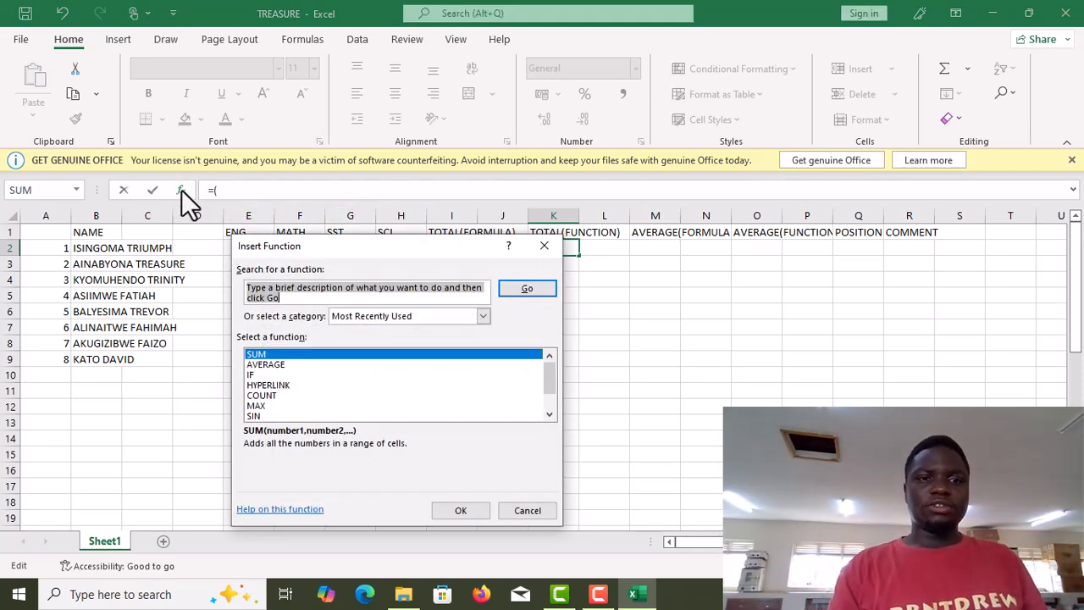
{"action": "left_click", "coordinate": [299, 355]}
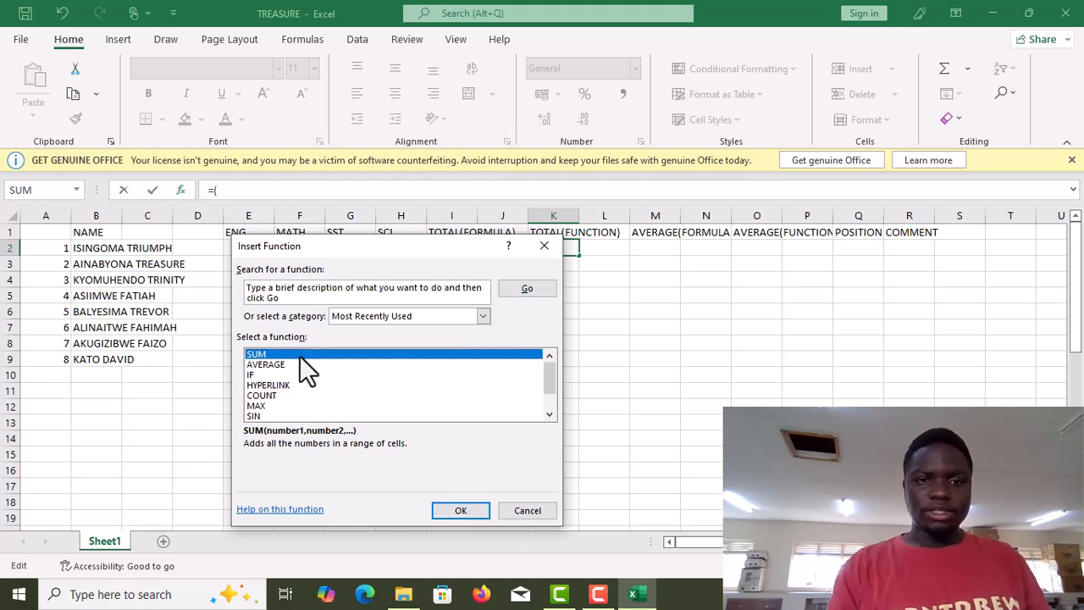
{"action": "left_click", "coordinate": [450, 506]}
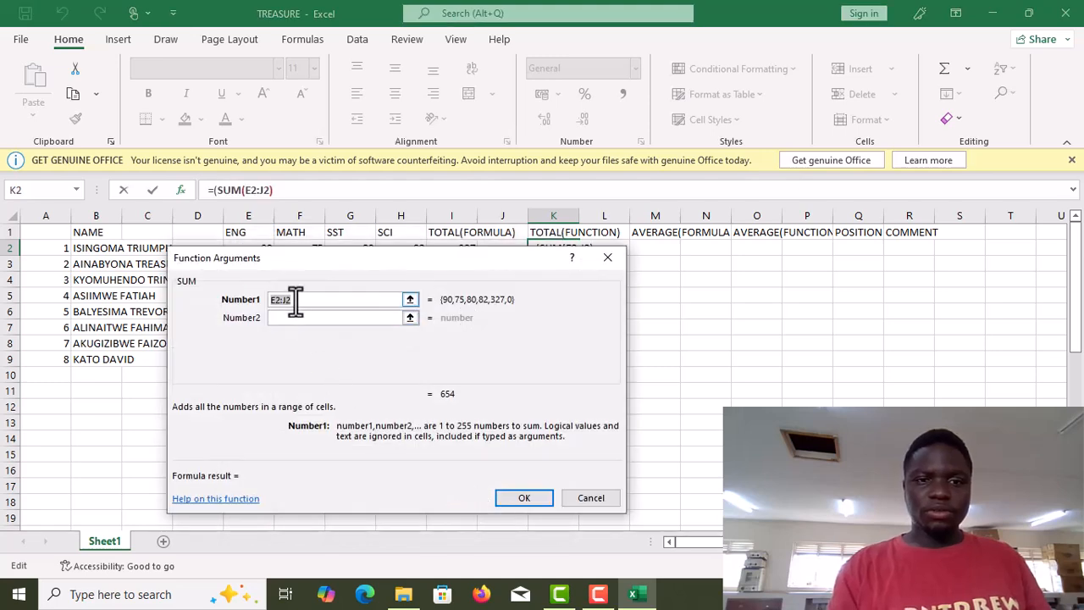
Clear the SUM function's default range argument and confirm the function arguments.
{"action": "key", "text": "BackSpace"}
{"action": "key", "text": "BackSpace"}
{"action": "key", "text": "BackSpace"}
{"action": "key", "text": "BackSpace"}
{"action": "key", "text": "BackSpace"}
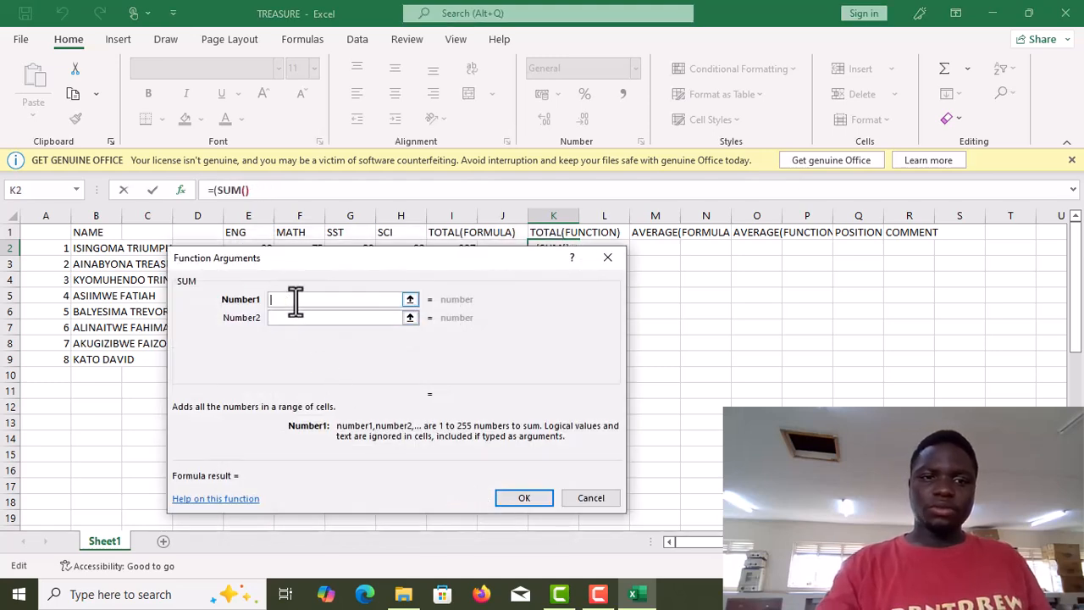
{"action": "left_click", "coordinate": [522, 498]}
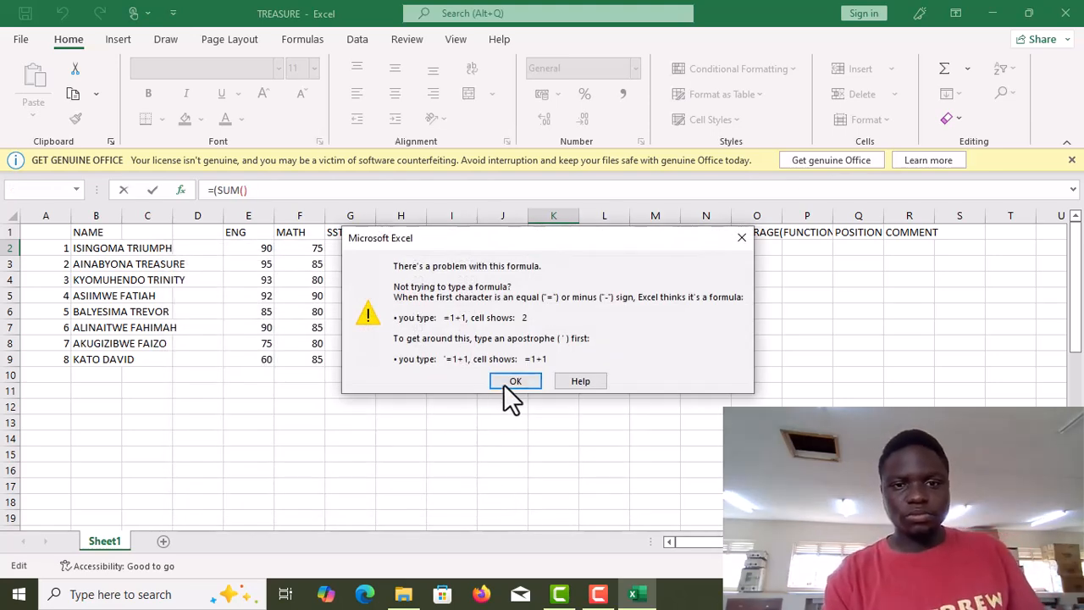
{"action": "left_click", "coordinate": [513, 382]}
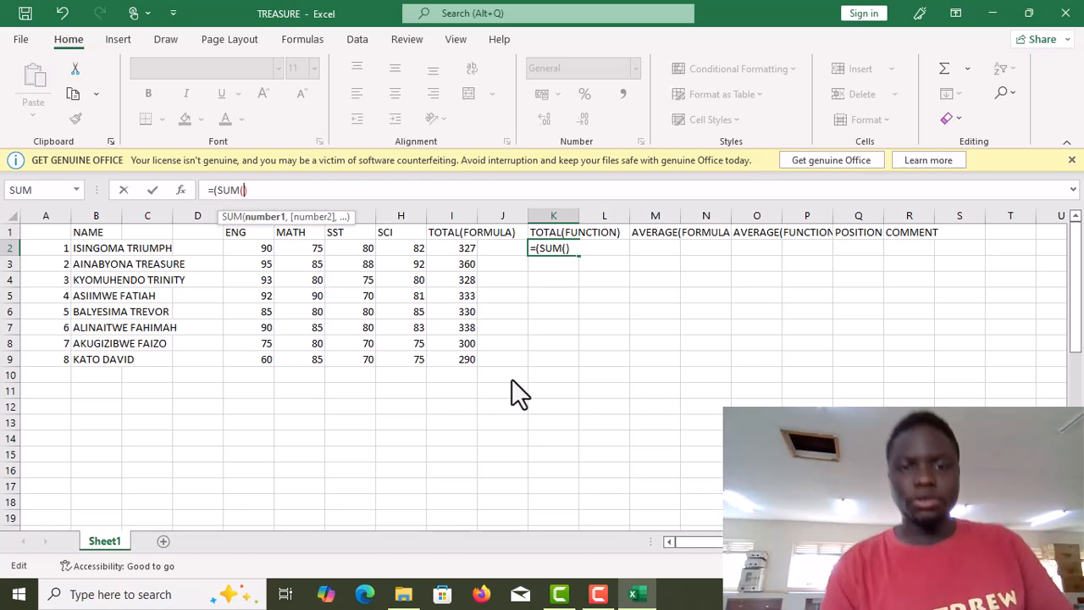
Select E2:H2 as the SUM range in K2, enter the formula and accept Excel's suggested correction.
{"action": "left_click", "coordinate": [565, 251]}
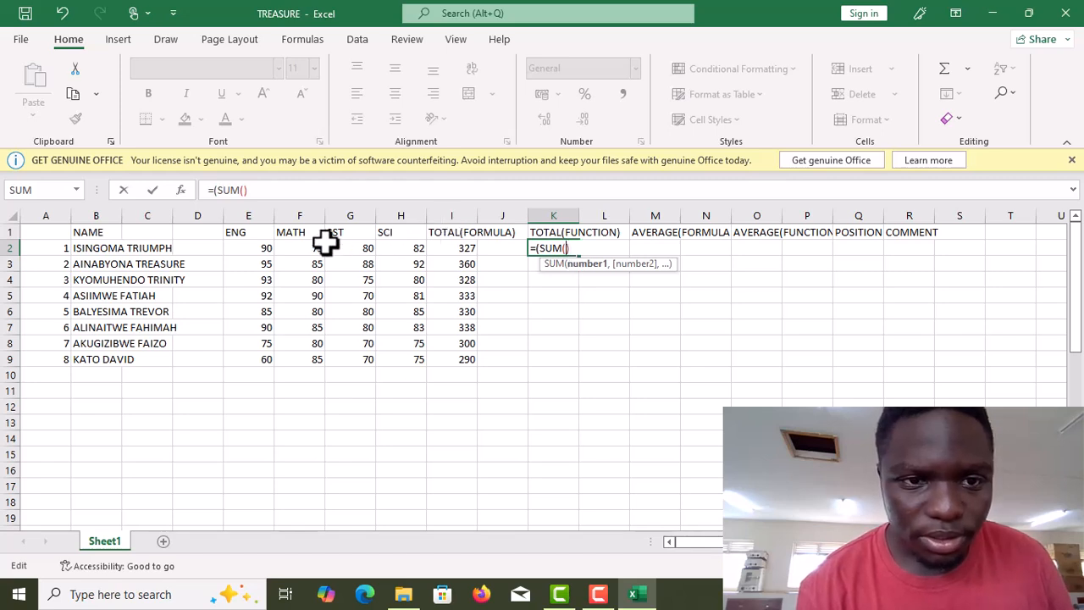
{"action": "left_click", "coordinate": [220, 249]}
{"action": "left_click", "coordinate": [249, 247]}
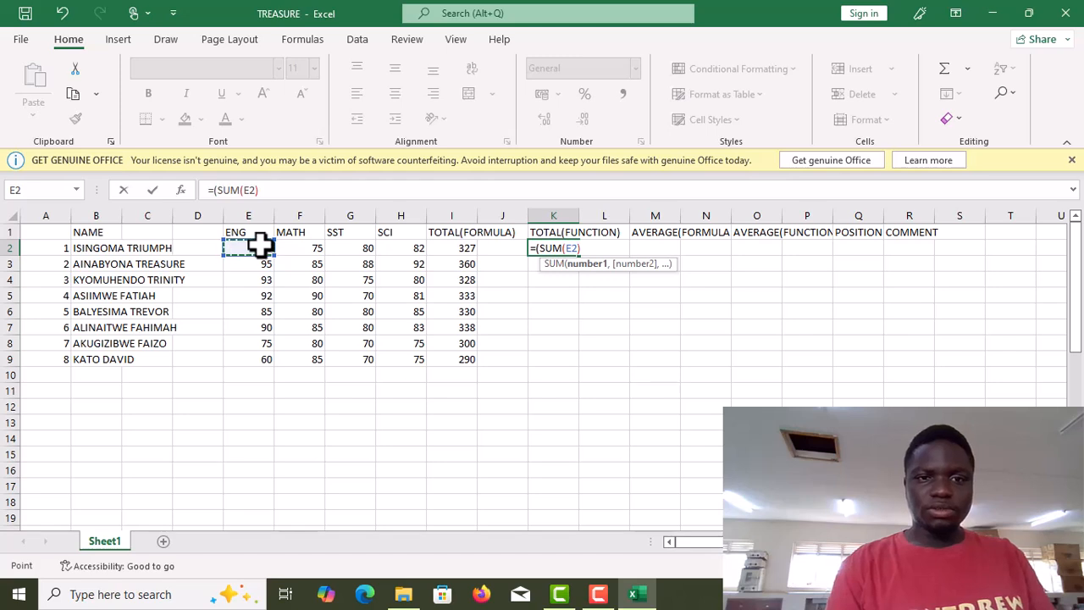
{"action": "left_click_drag", "start_coordinate": [273, 245], "coordinate": [386, 240]}
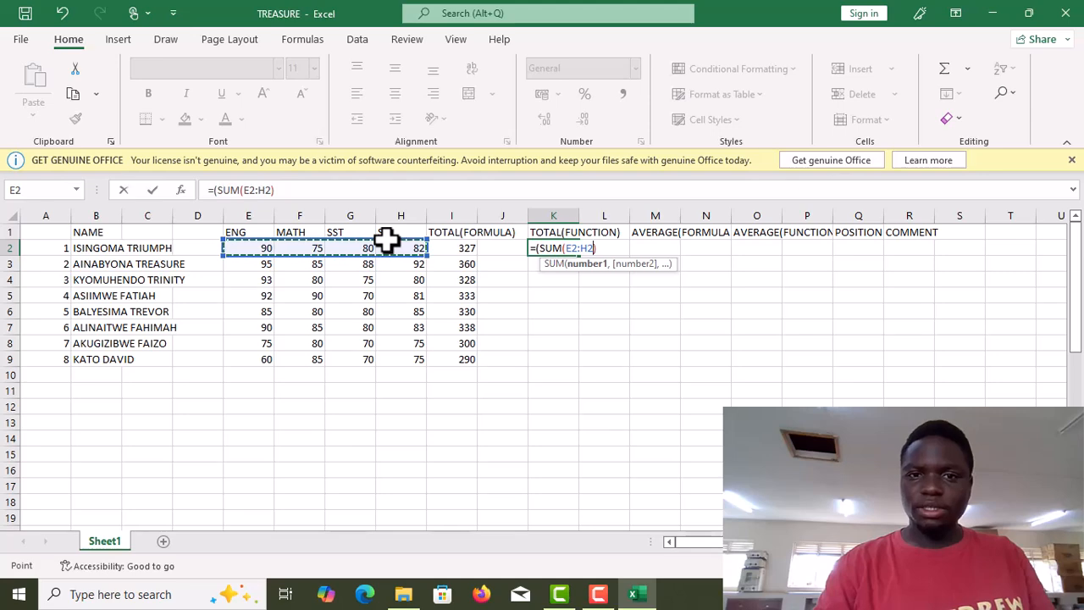
{"action": "key", "text": "Return"}
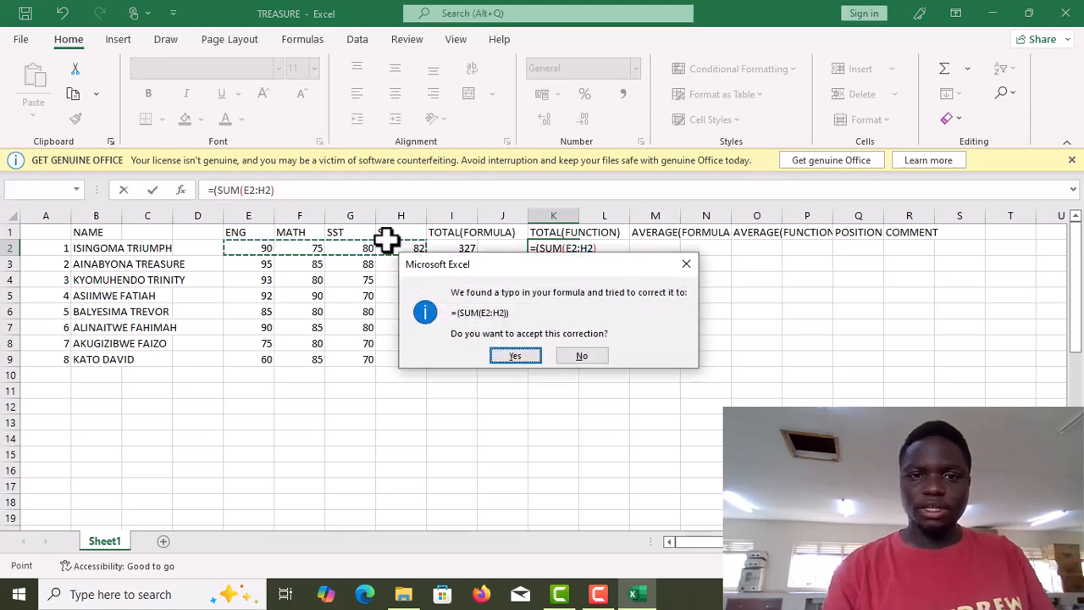
{"action": "left_click", "coordinate": [519, 352]}
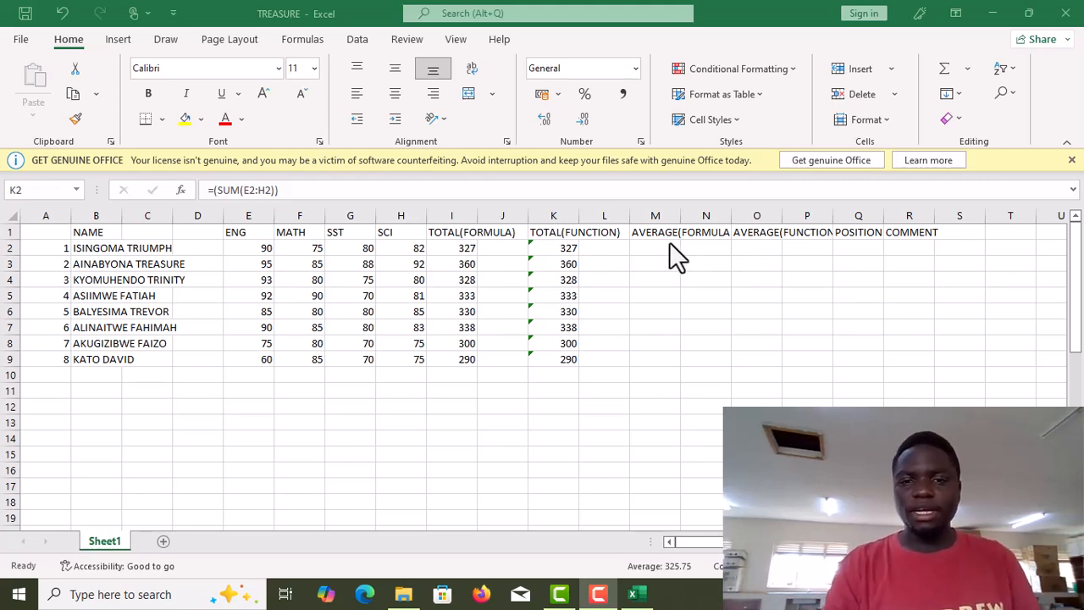
{"action": "left_click", "coordinate": [647, 248]}
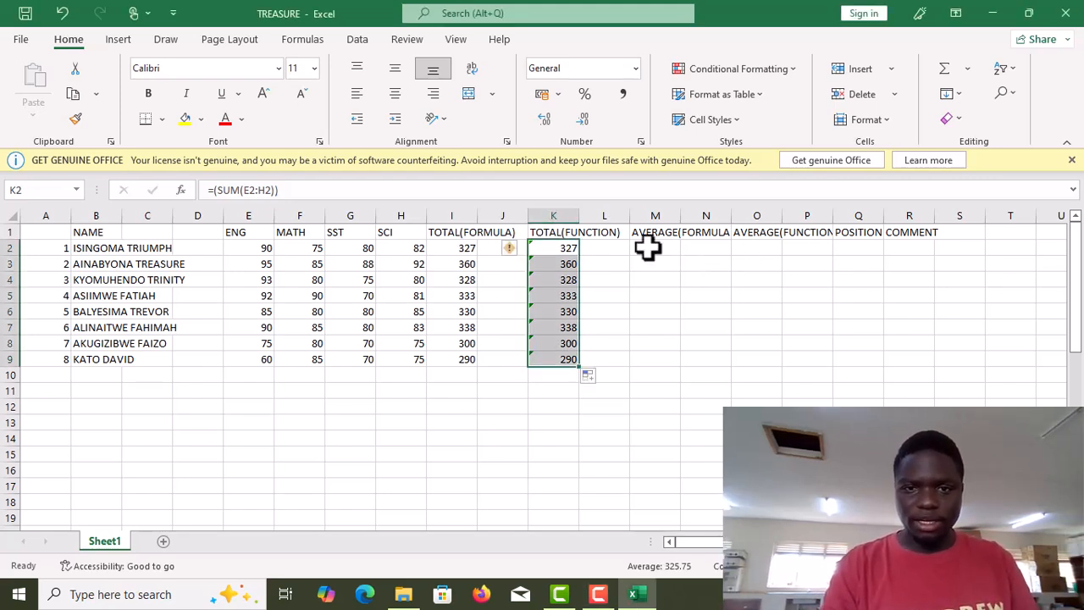
{"action": "left_click", "coordinate": [647, 247]}
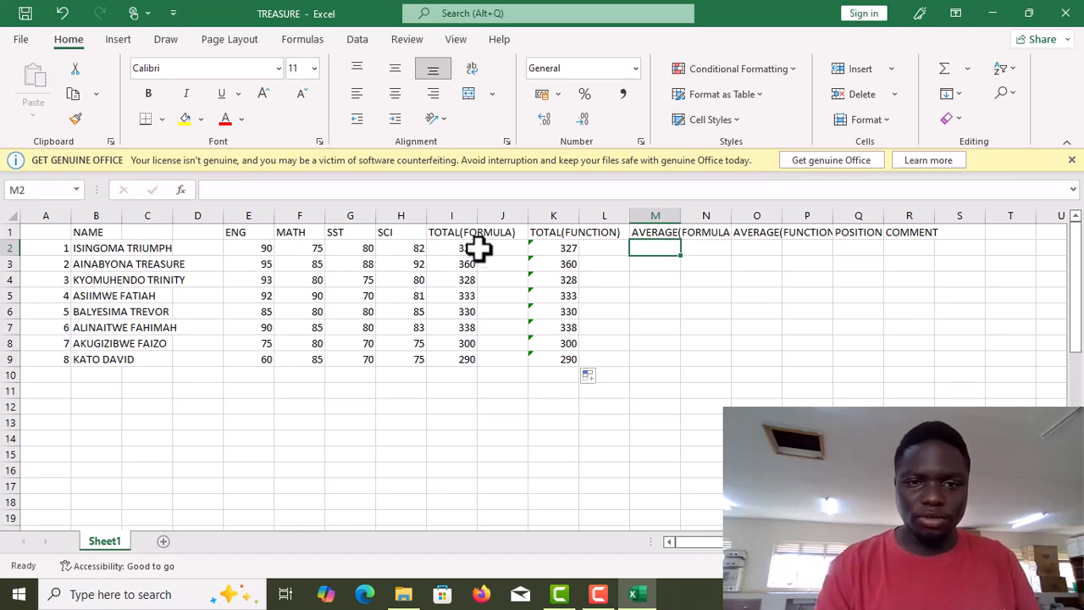
{"action": "left_click", "coordinate": [135, 262]}
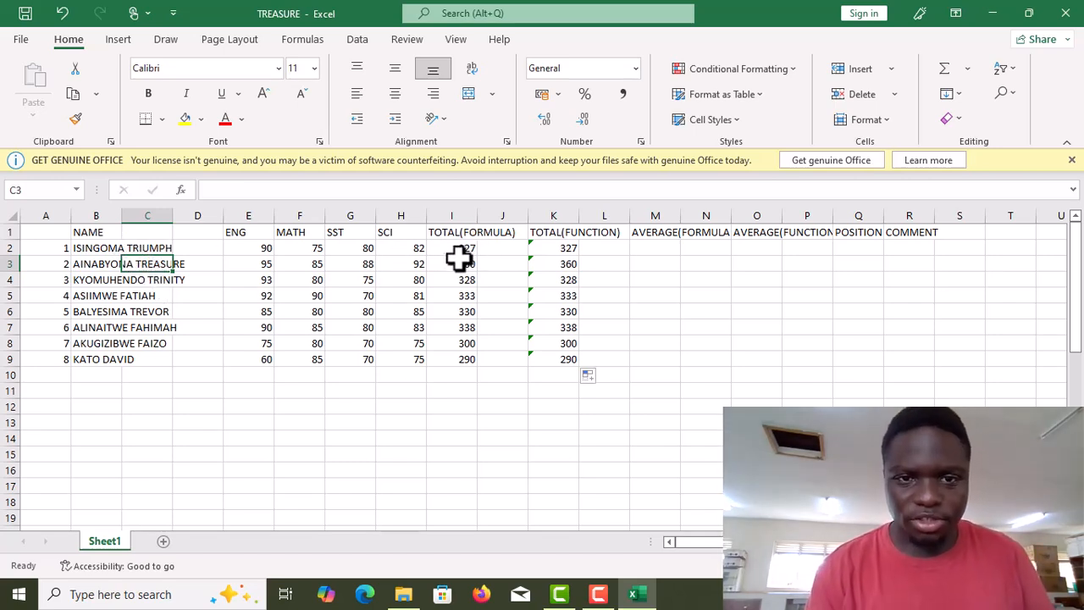
Enter the formula =(I2/4) in M2 to average the first student's total, fixing the missing parenthesis.
{"action": "left_click", "coordinate": [649, 243]}
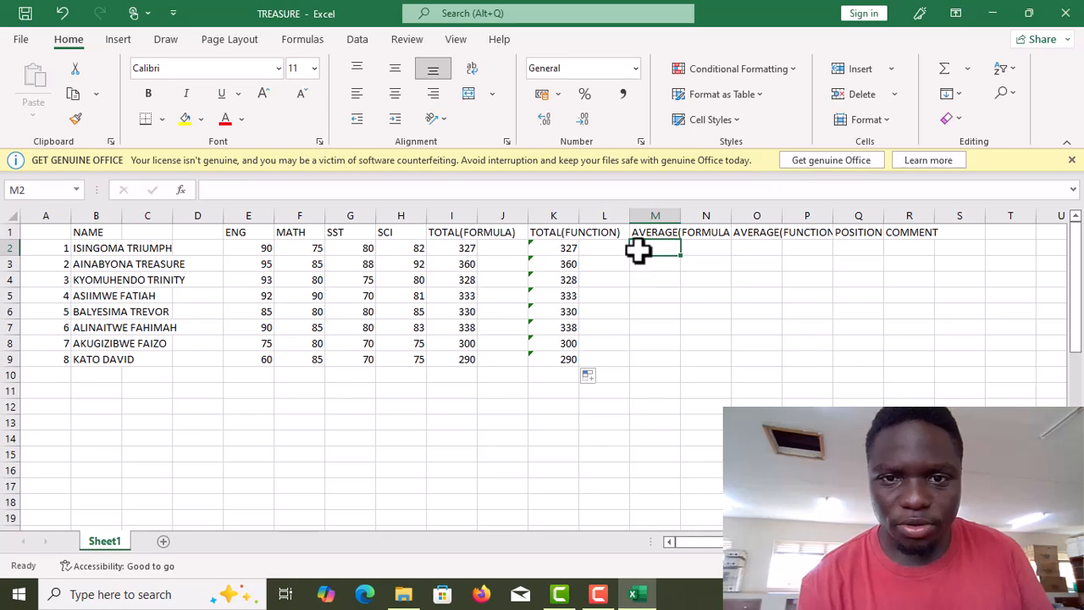
{"action": "type", "text": "=("}
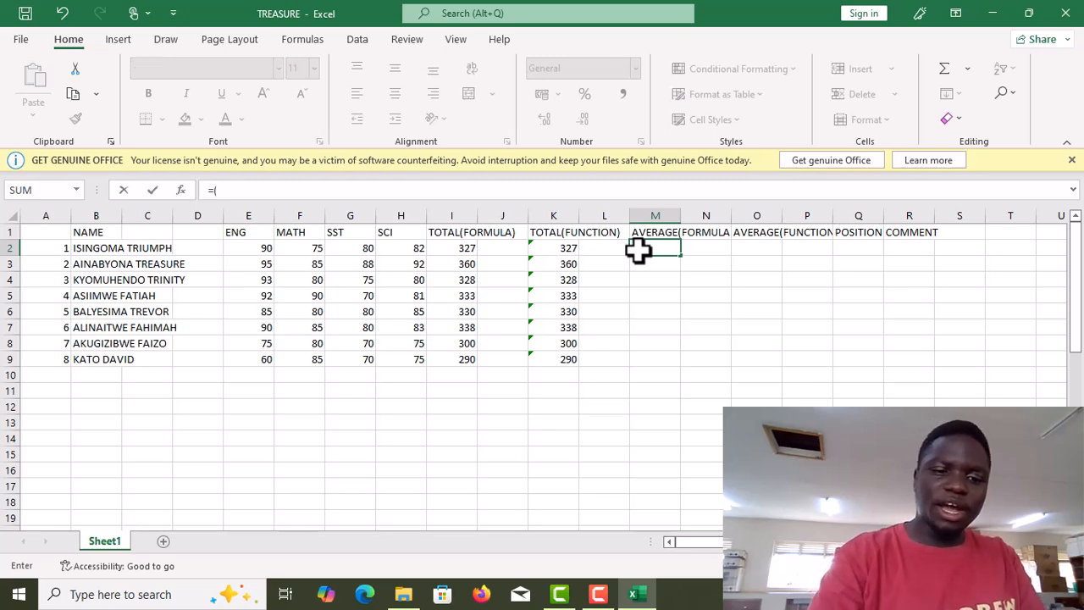
{"action": "type", "text": "2/4"}
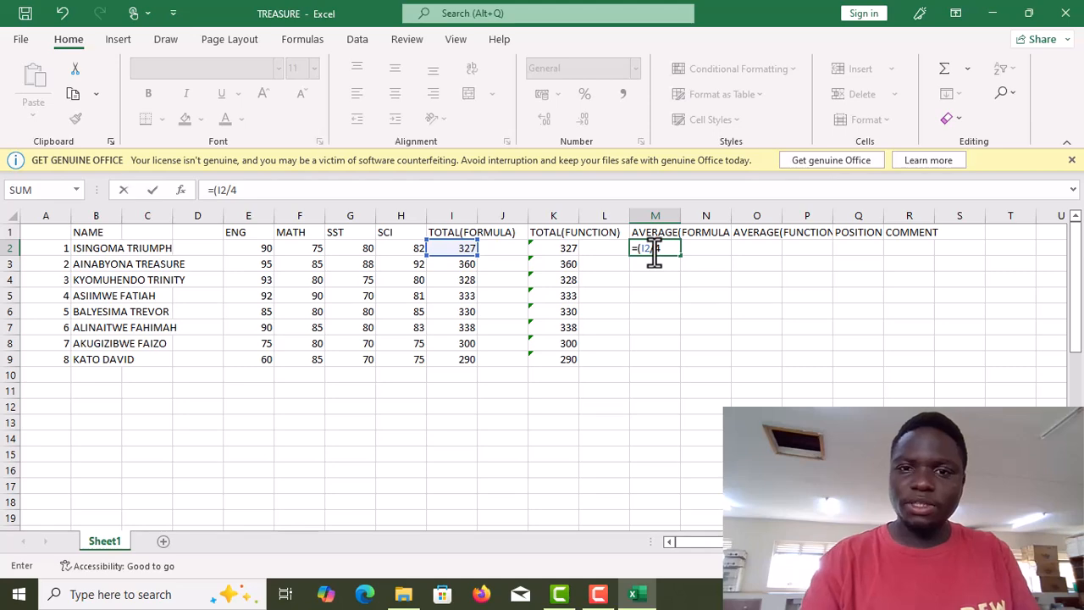
{"action": "key", "text": "Return"}
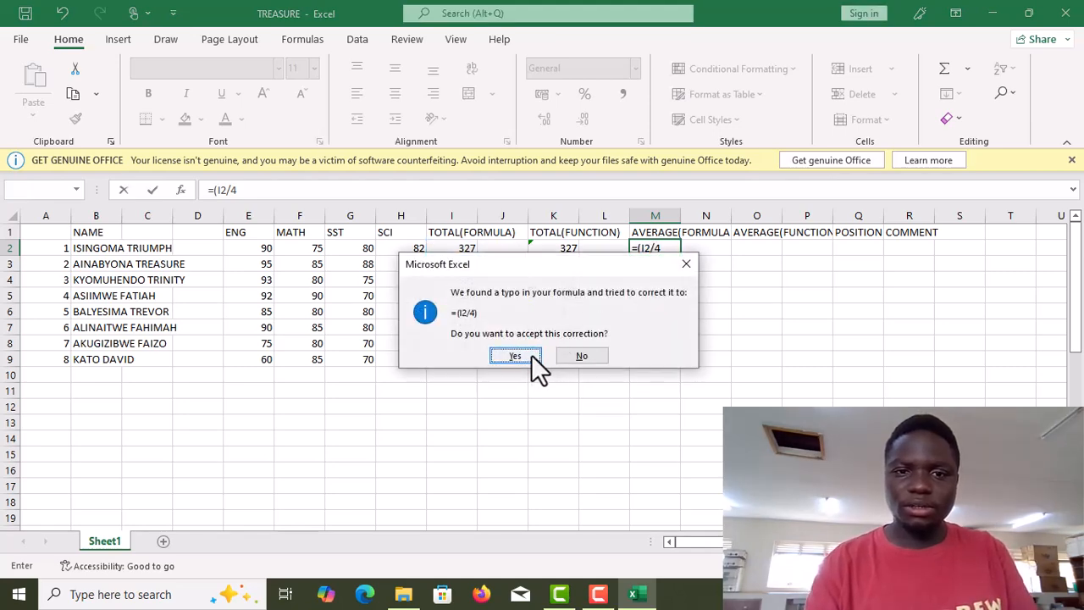
{"action": "left_click", "coordinate": [564, 354]}
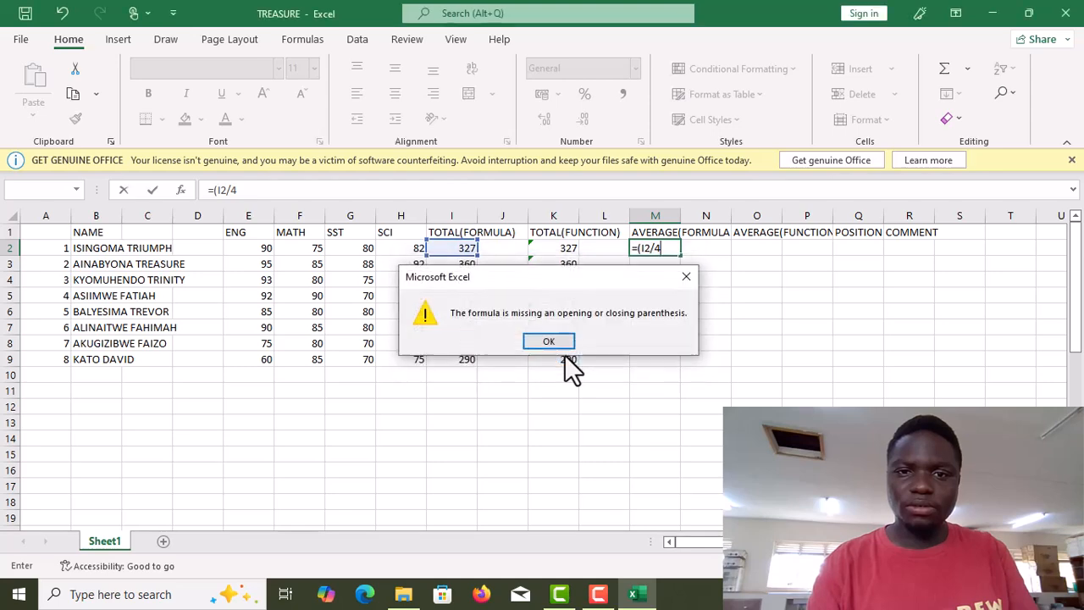
{"action": "left_click", "coordinate": [558, 345]}
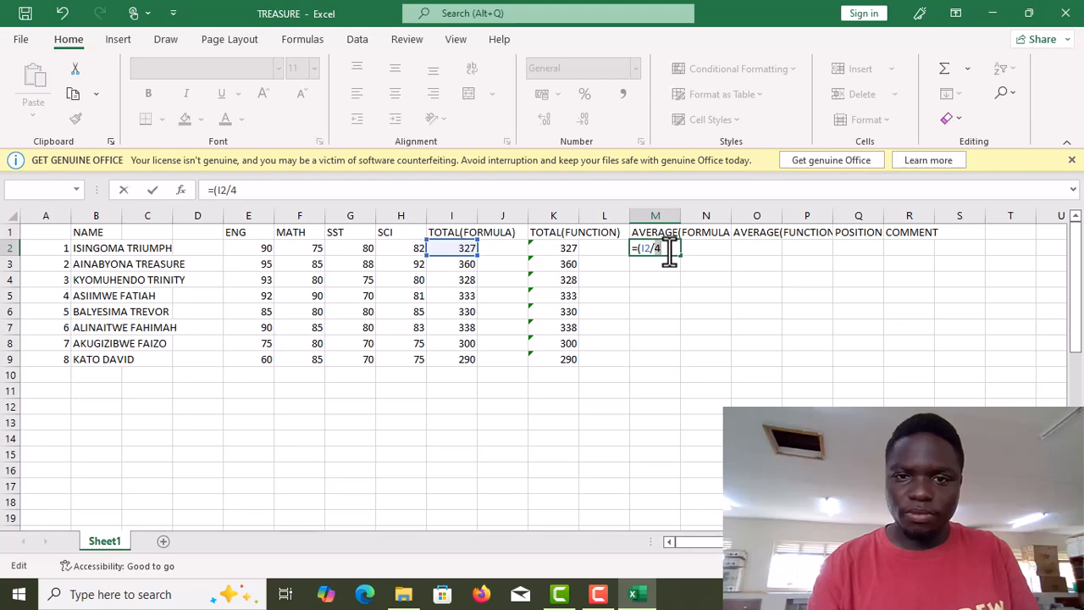
{"action": "type", "text": ")"}
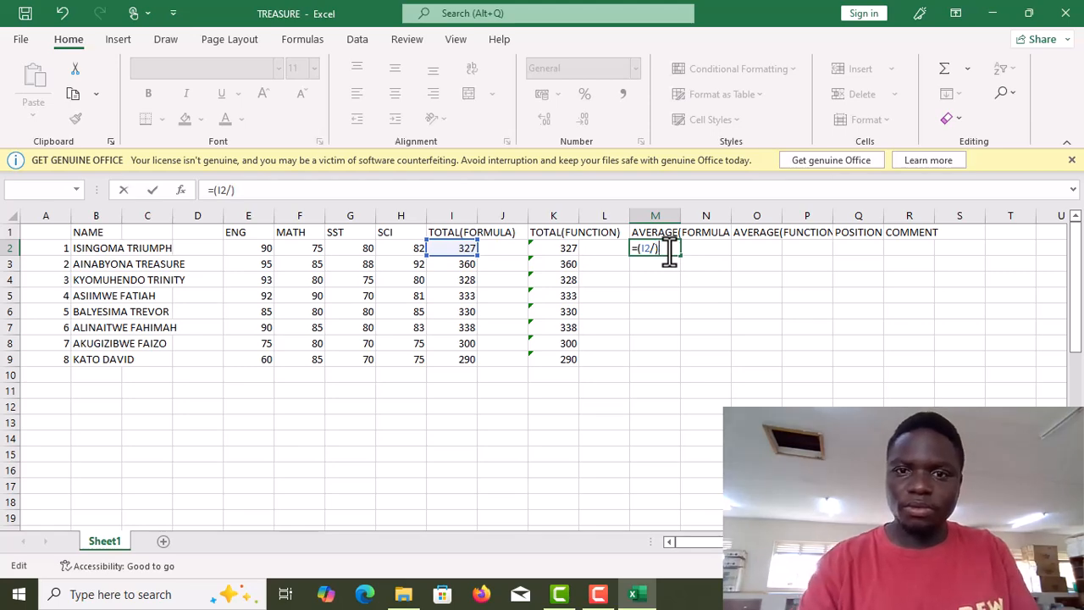
{"action": "key", "text": "Return"}
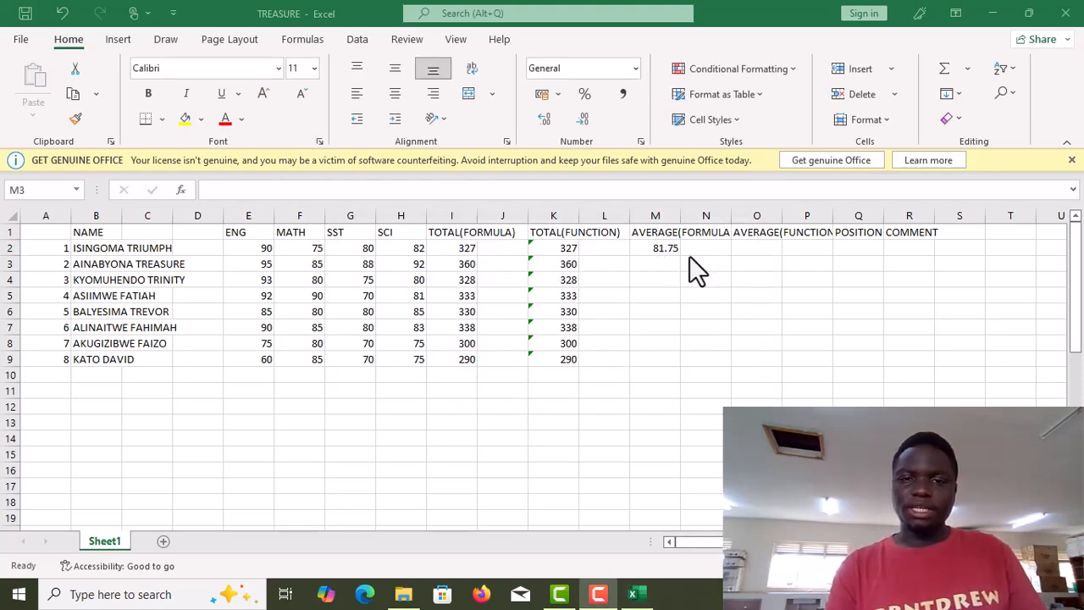
Copy the average formula down the AVERAGE(FORMULA) column through row 9.
{"action": "key", "text": "alt+Tab"}
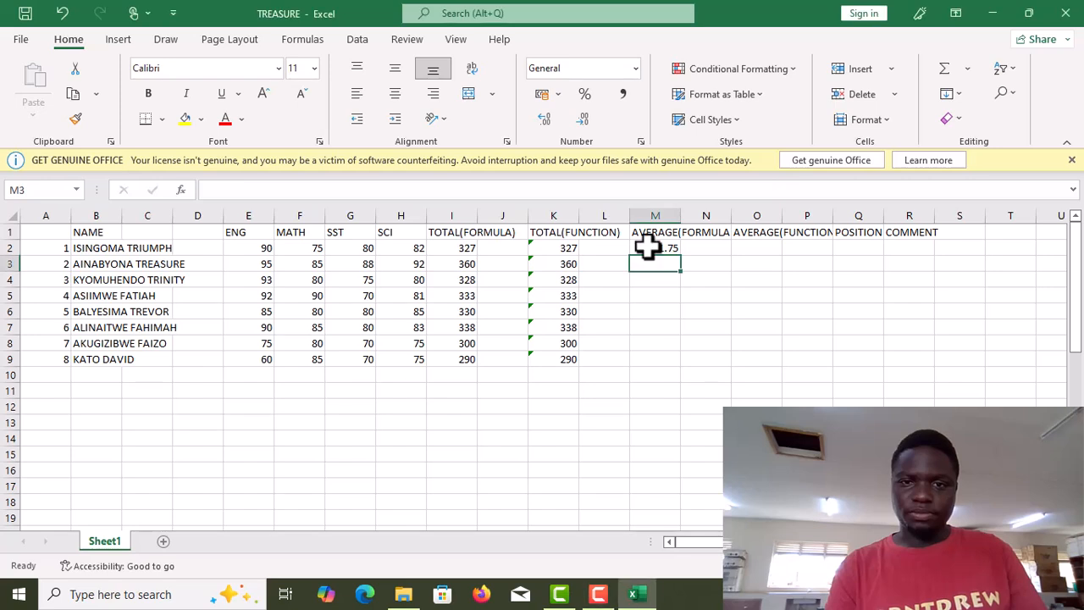
{"action": "left_click", "coordinate": [649, 246]}
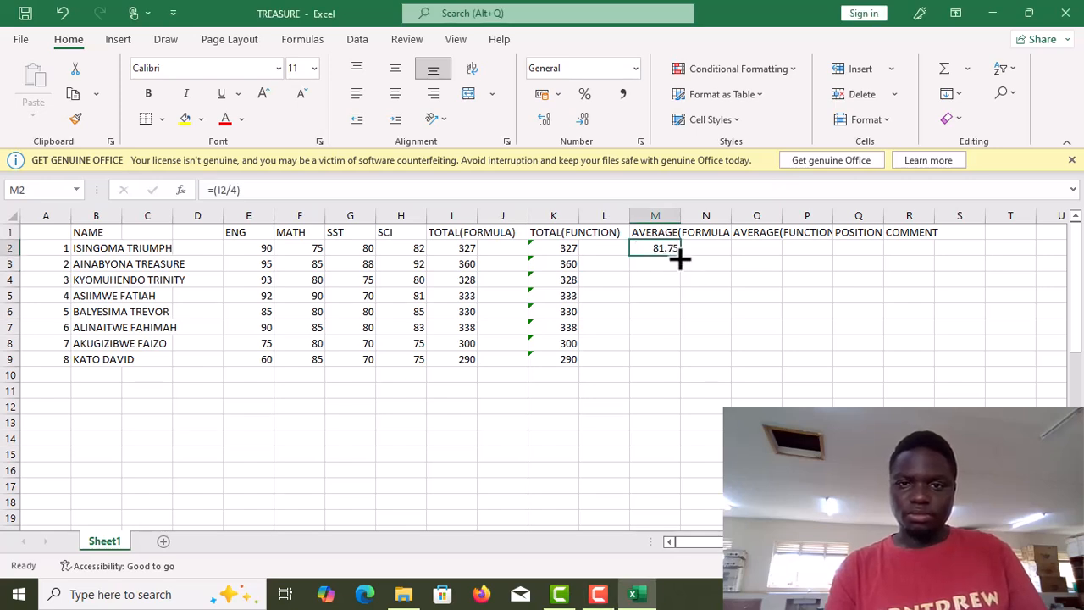
{"action": "left_click", "coordinate": [678, 261]}
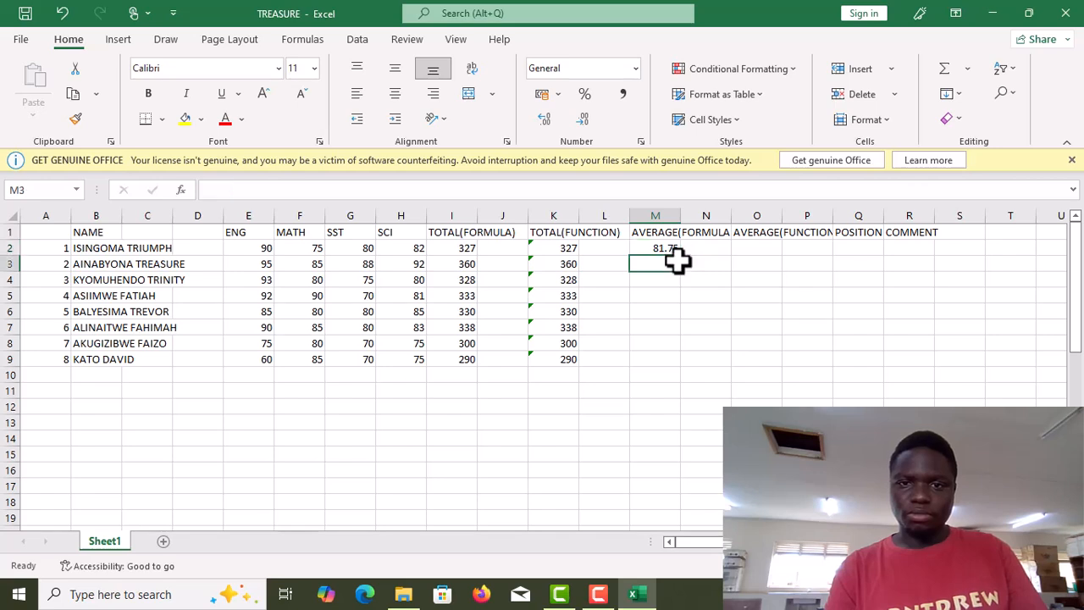
{"action": "left_click", "coordinate": [659, 248]}
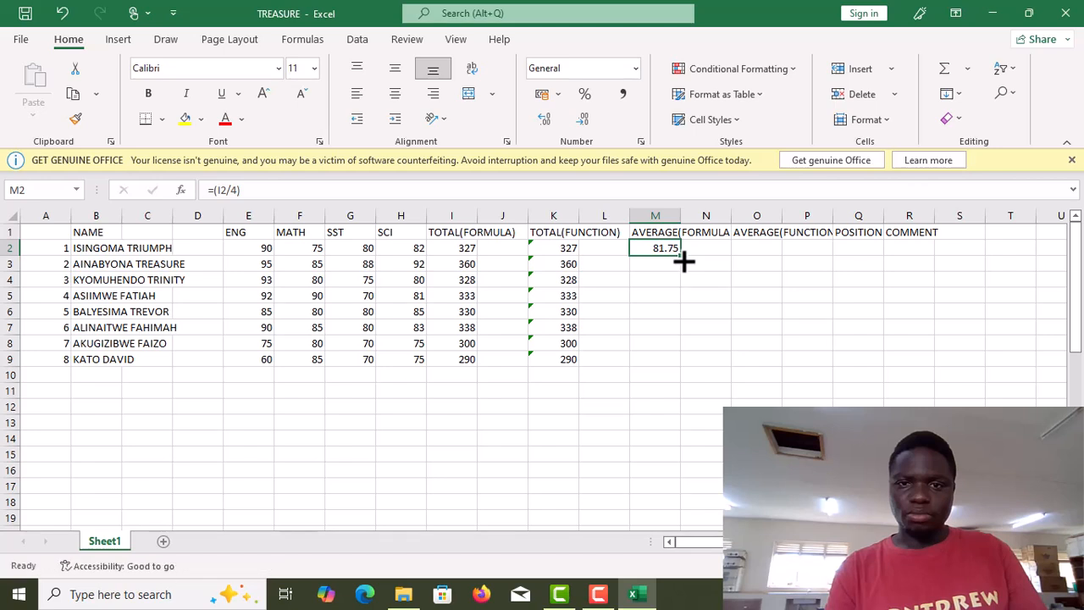
{"action": "left_click_drag", "start_coordinate": [684, 262], "coordinate": [689, 365]}
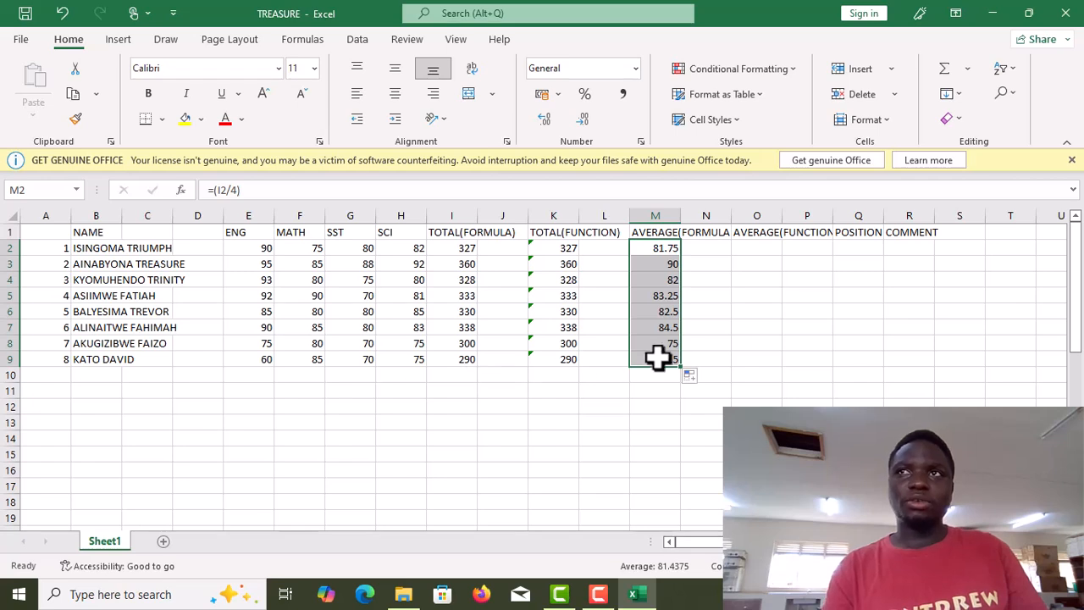
Start a formula in O2 and insert the AVERAGE function through the Insert Function dialog.
{"action": "left_click_drag", "start_coordinate": [787, 344], "coordinate": [757, 244]}
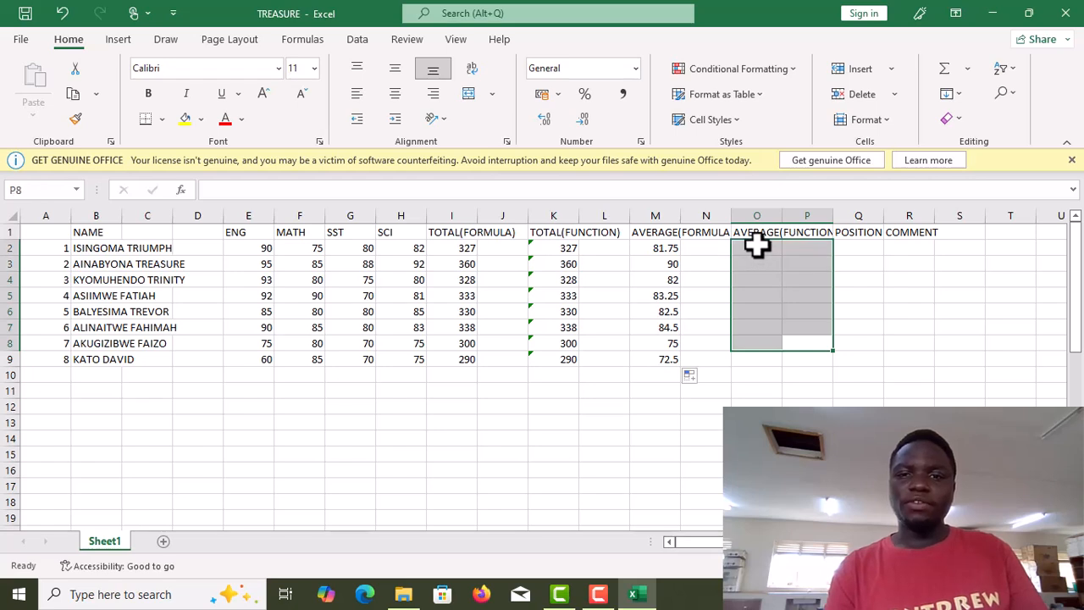
{"action": "left_click", "coordinate": [758, 245]}
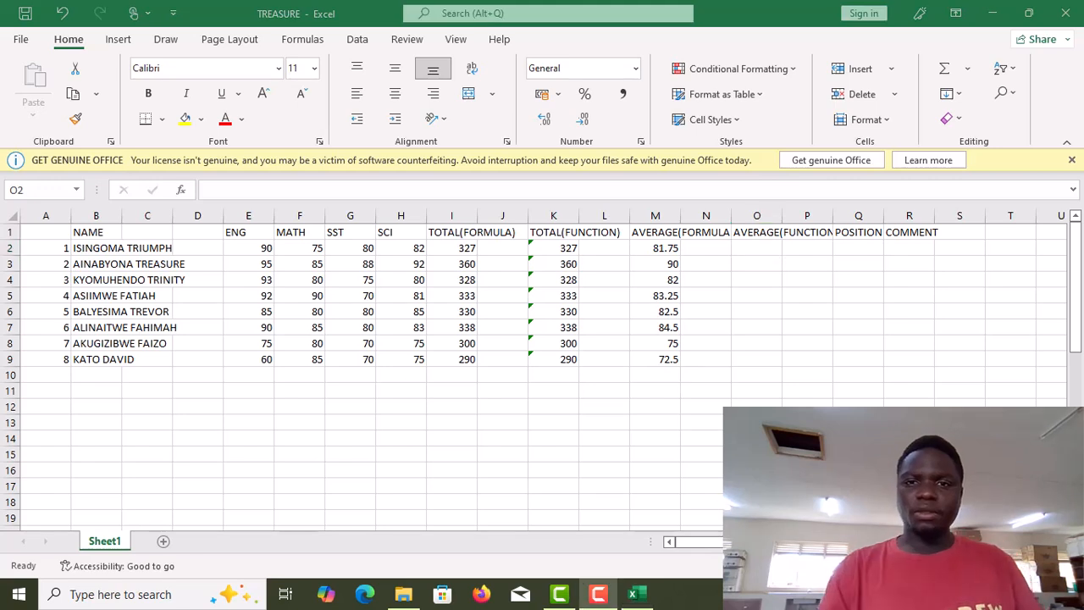
{"action": "left_click", "coordinate": [750, 246]}
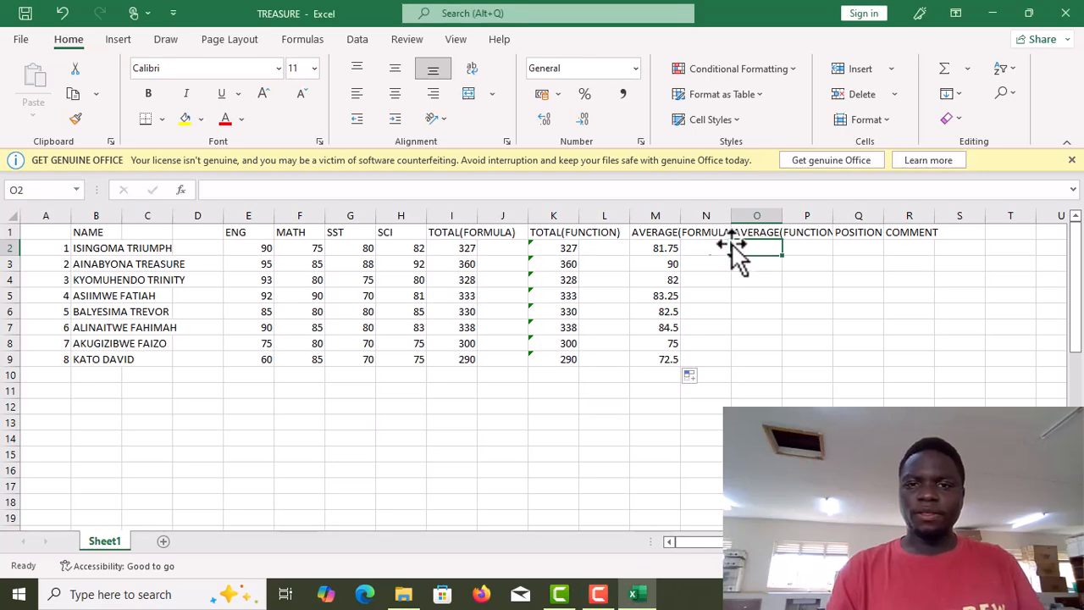
{"action": "left_click", "coordinate": [180, 190]}
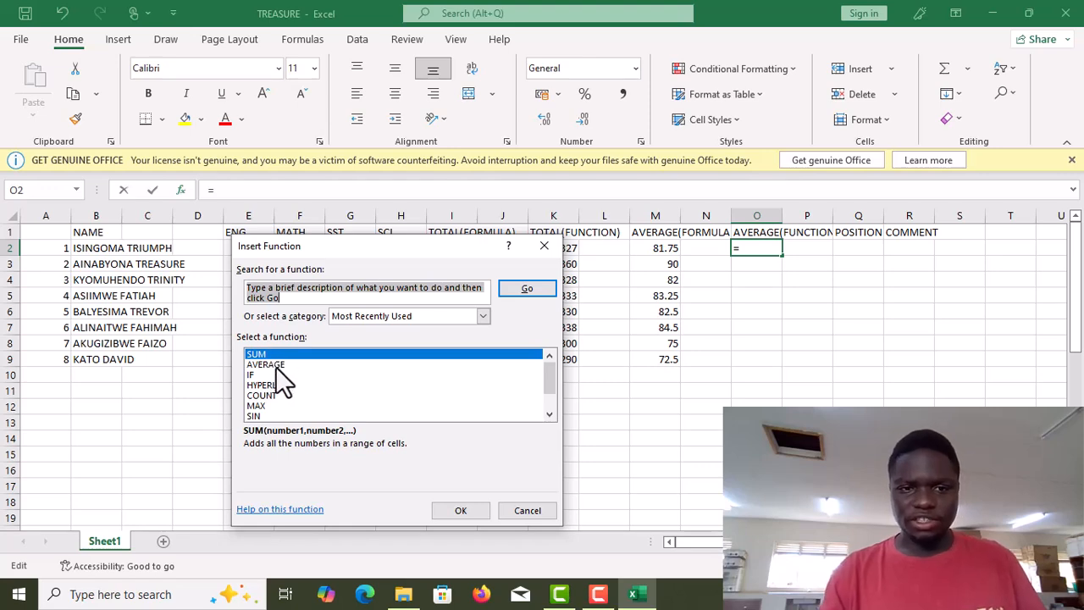
{"action": "left_click", "coordinate": [277, 365]}
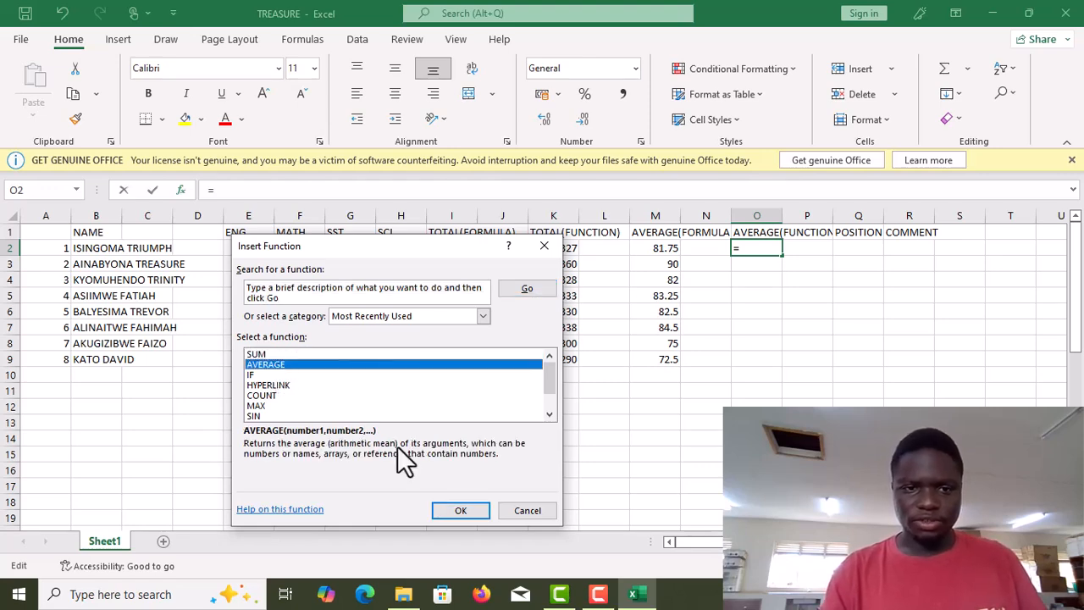
{"action": "left_click", "coordinate": [458, 509]}
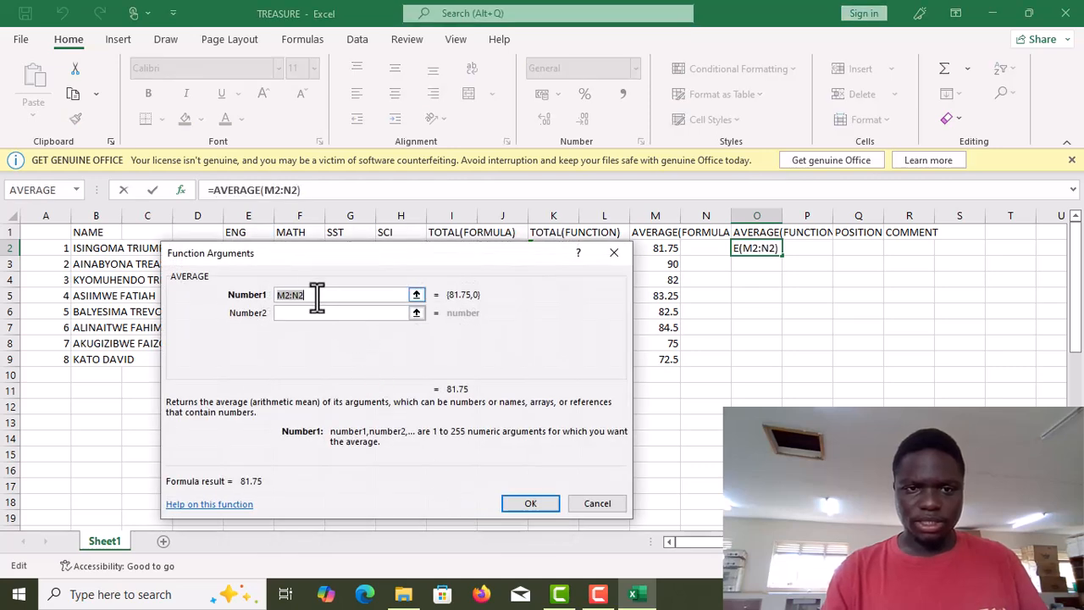
Clear the AVERAGE function's default range argument, confirm the arguments and resume editing the formula in O2.
{"action": "left_click", "coordinate": [307, 295]}
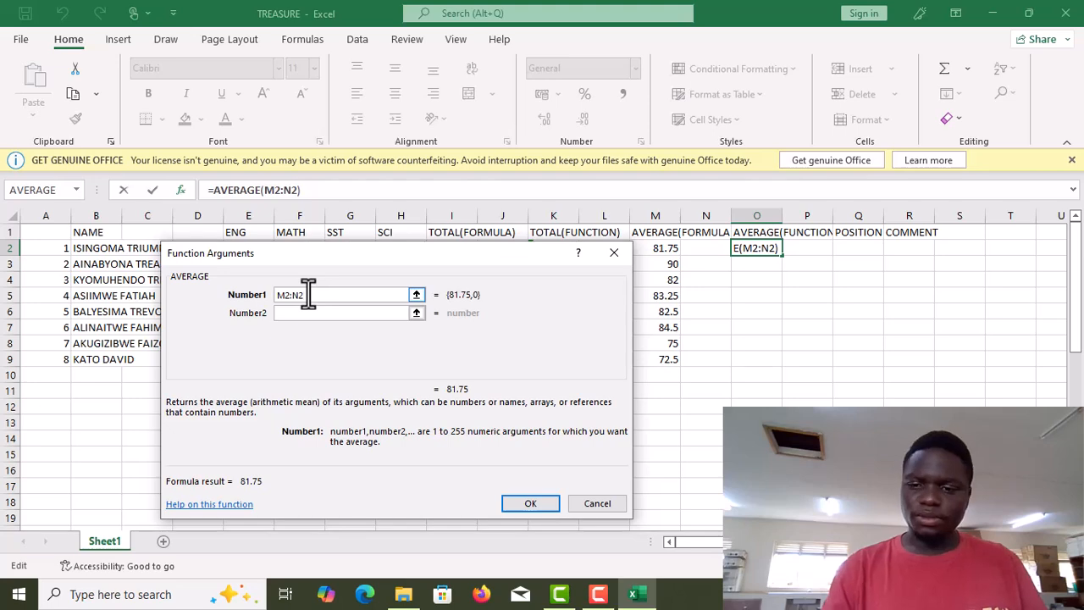
{"action": "key", "text": "BackSpace"}
{"action": "key", "text": "BackSpace"}
{"action": "key", "text": "BackSpace"}
{"action": "key", "text": "BackSpace"}
{"action": "key", "text": "BackSpace"}
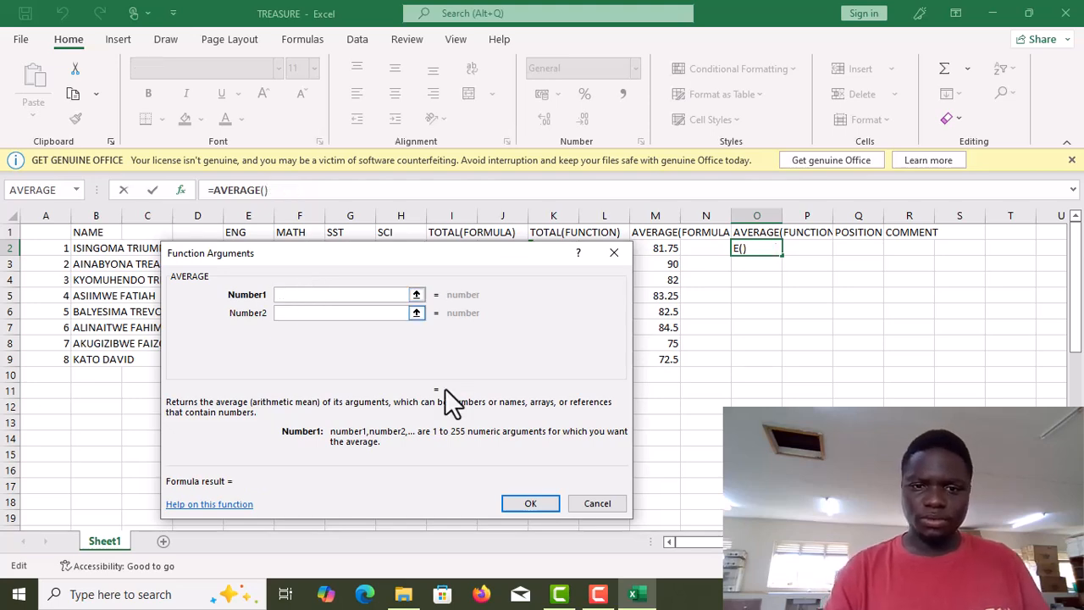
{"action": "left_click", "coordinate": [538, 500]}
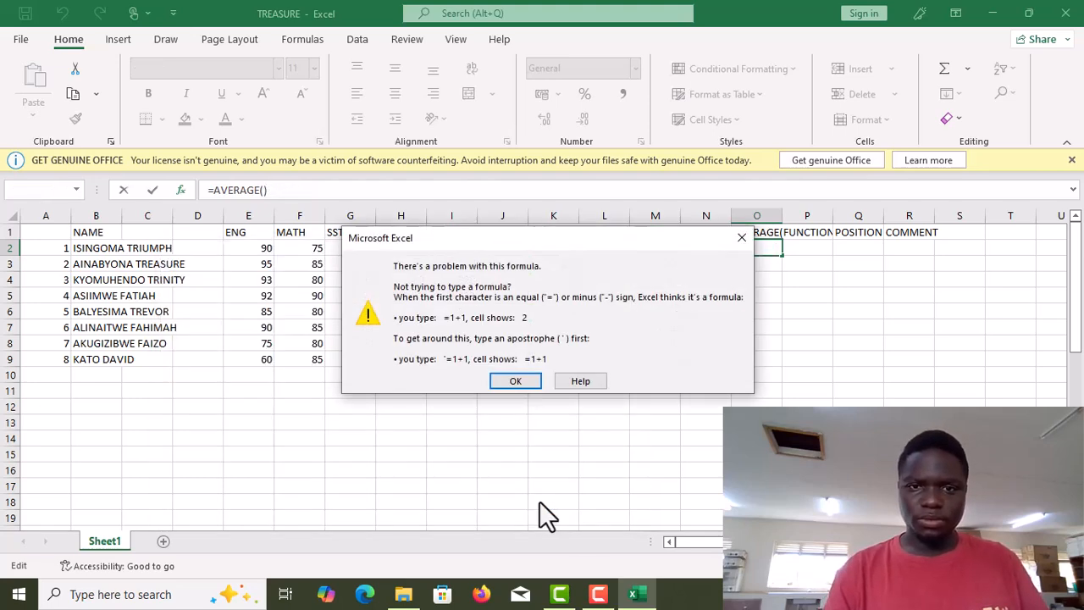
{"action": "left_click", "coordinate": [511, 382]}
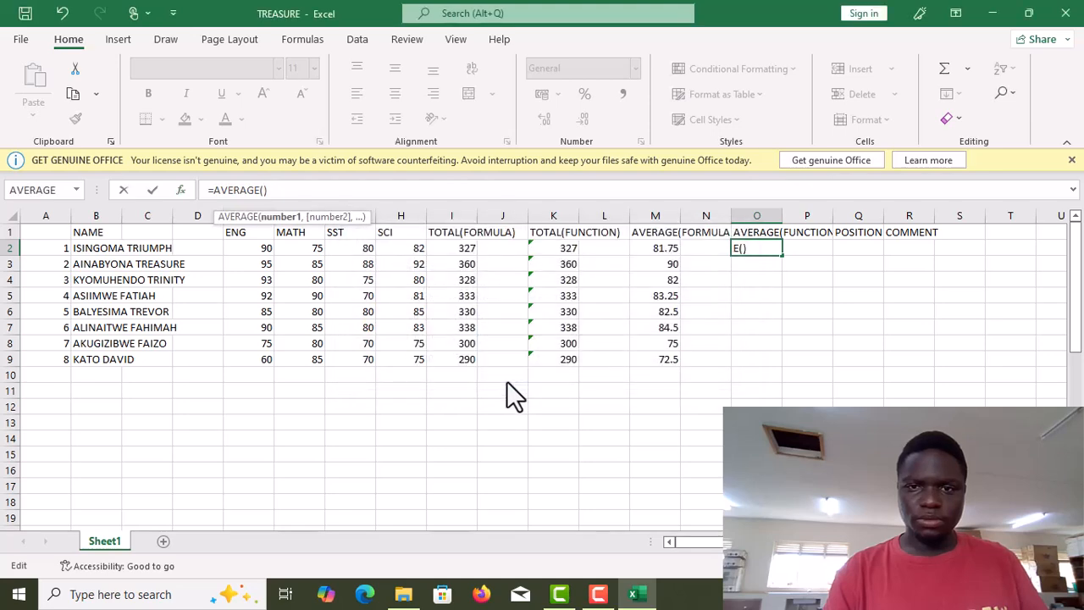
{"action": "left_click", "coordinate": [741, 249]}
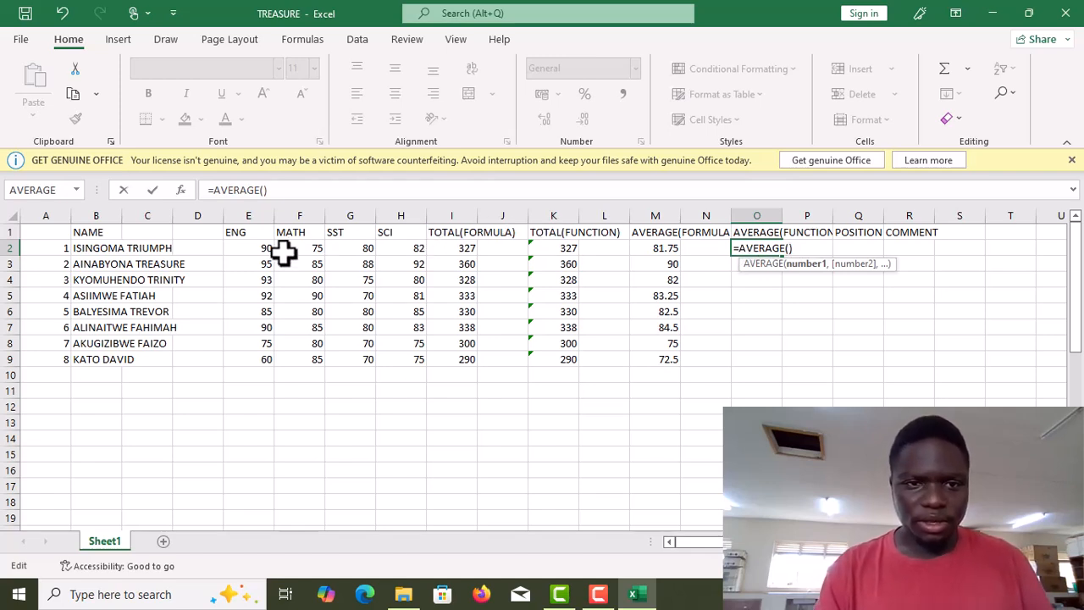
Try building the AVERAGE formula in O2 from the ENG cells, then clear O2.
{"action": "left_click", "coordinate": [221, 249]}
{"action": "left_click", "coordinate": [237, 250]}
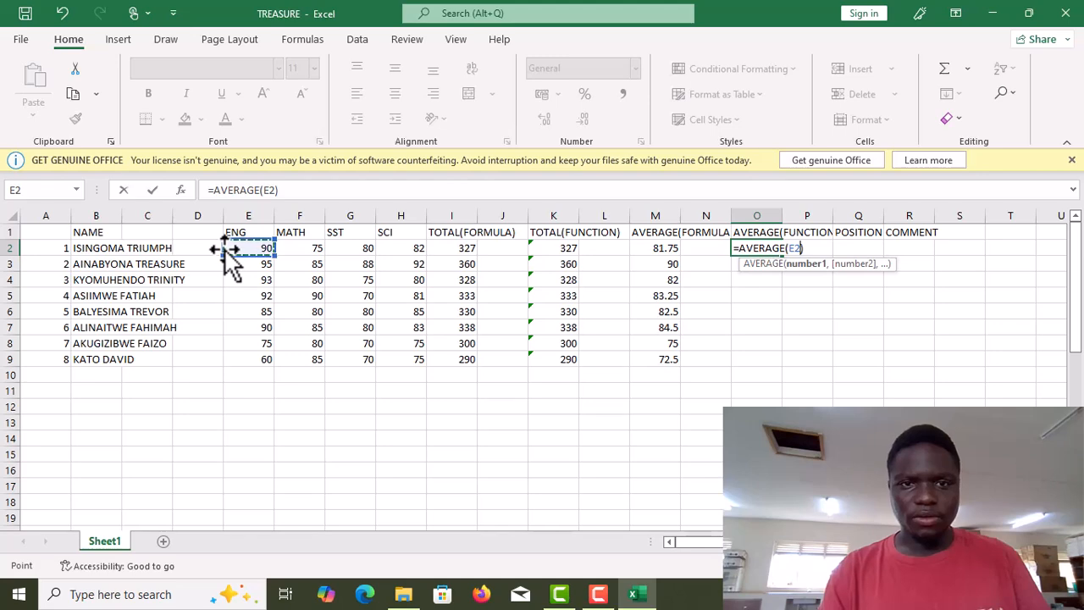
{"action": "left_click", "coordinate": [229, 250]}
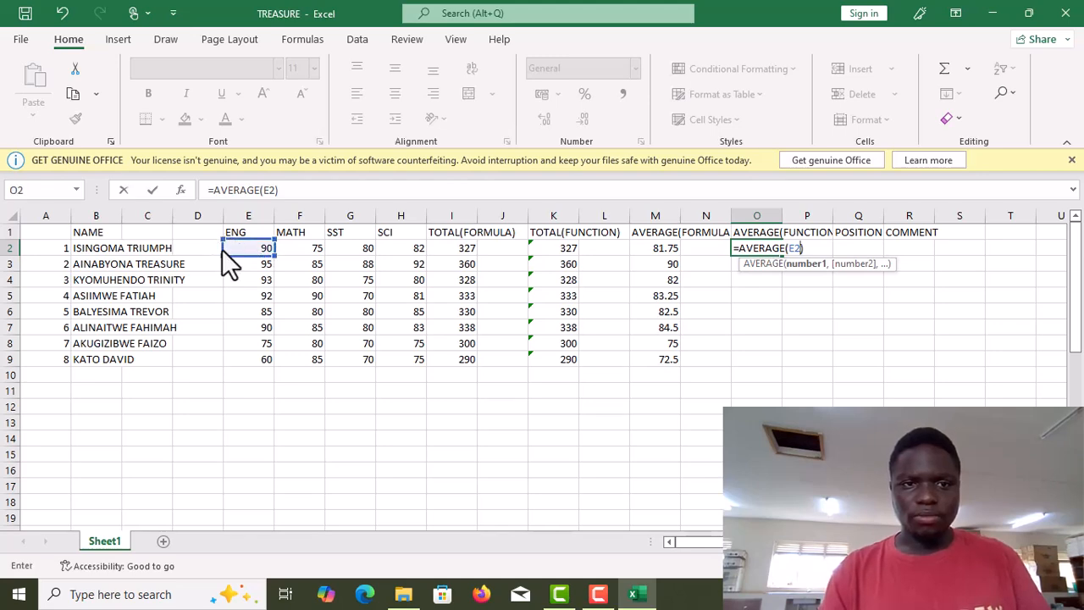
{"action": "left_click_drag", "start_coordinate": [260, 247], "coordinate": [270, 239]}
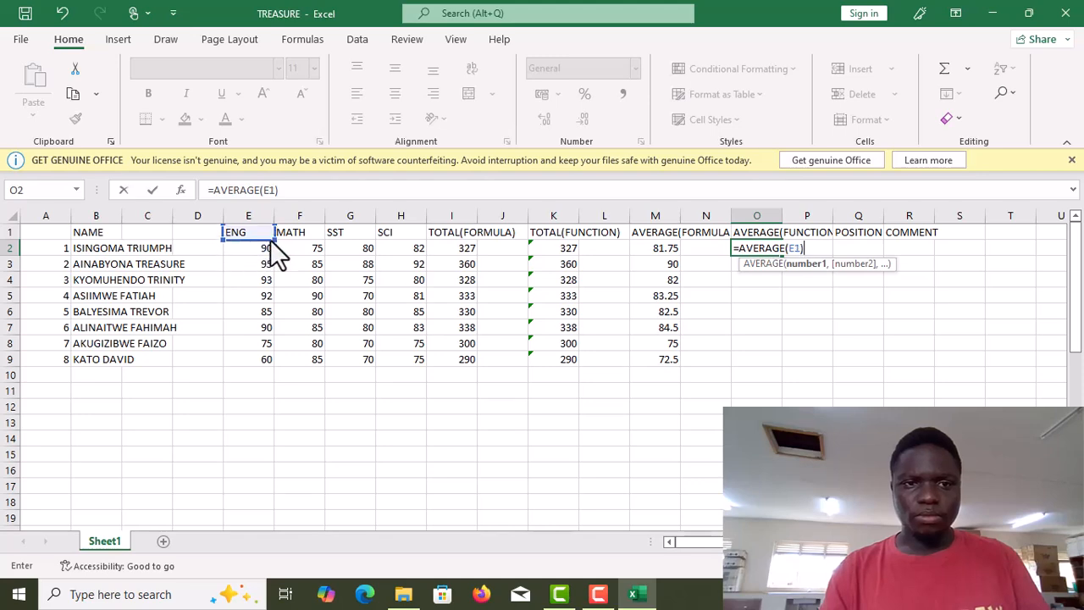
{"action": "left_click", "coordinate": [251, 263]}
{"action": "left_click", "coordinate": [236, 247]}
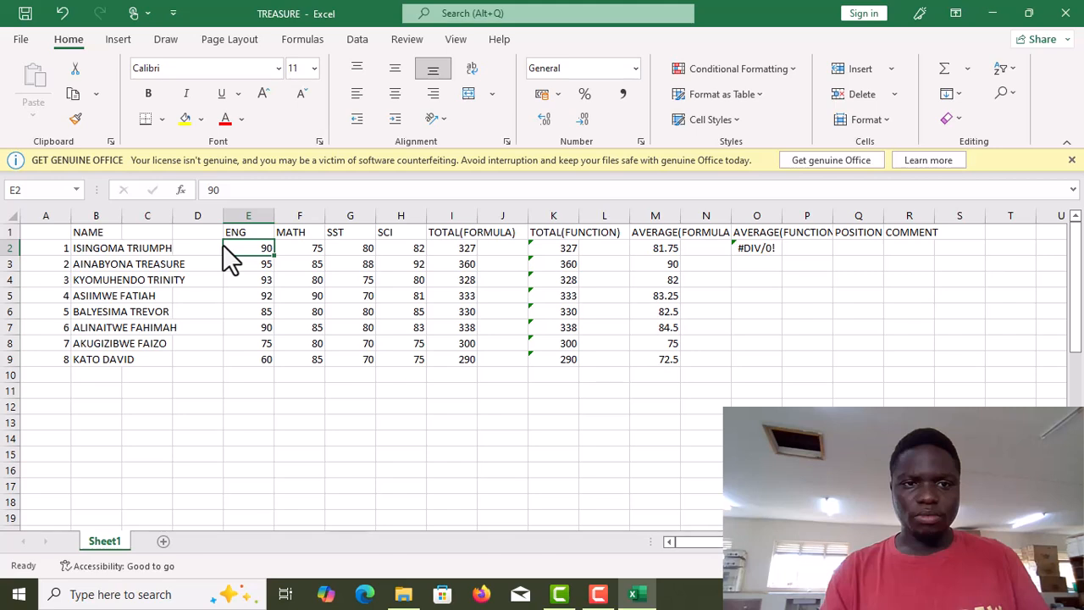
{"action": "left_click", "coordinate": [754, 247]}
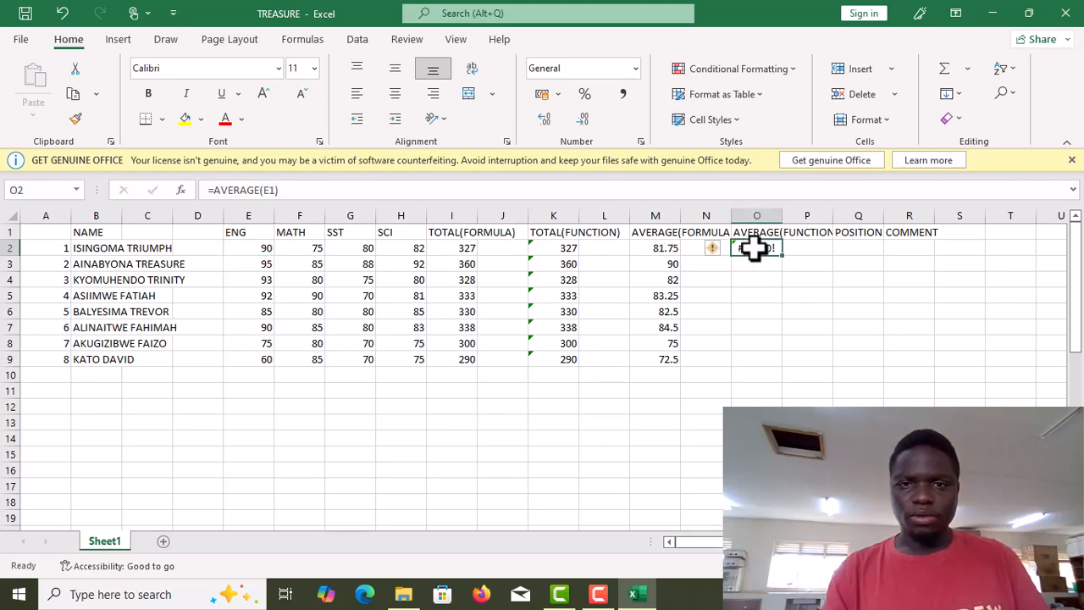
{"action": "double_click", "coordinate": [754, 247]}
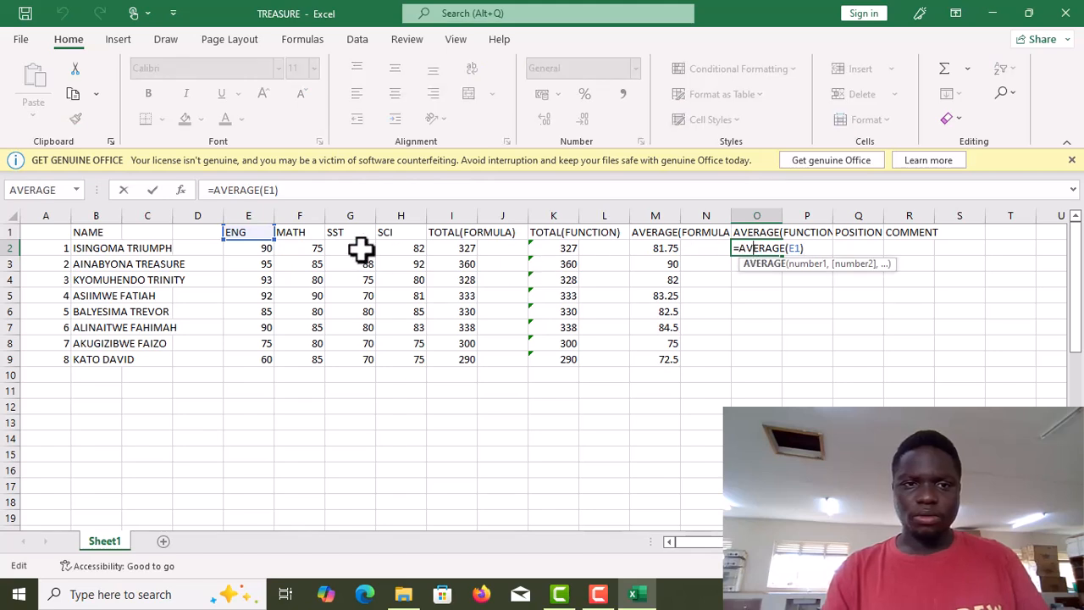
{"action": "left_click", "coordinate": [246, 249]}
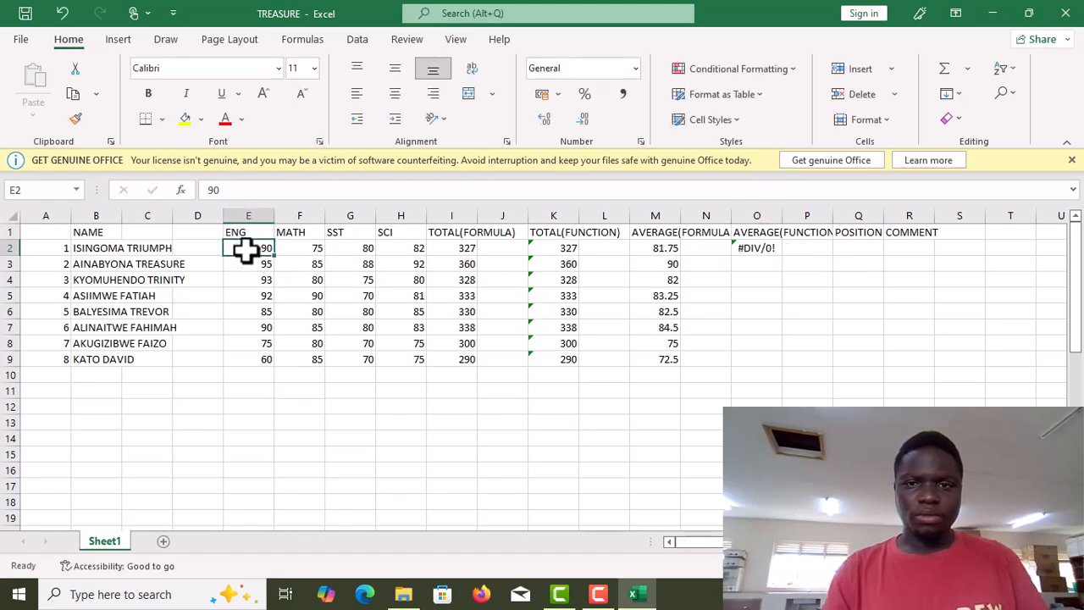
{"action": "left_click", "coordinate": [750, 250]}
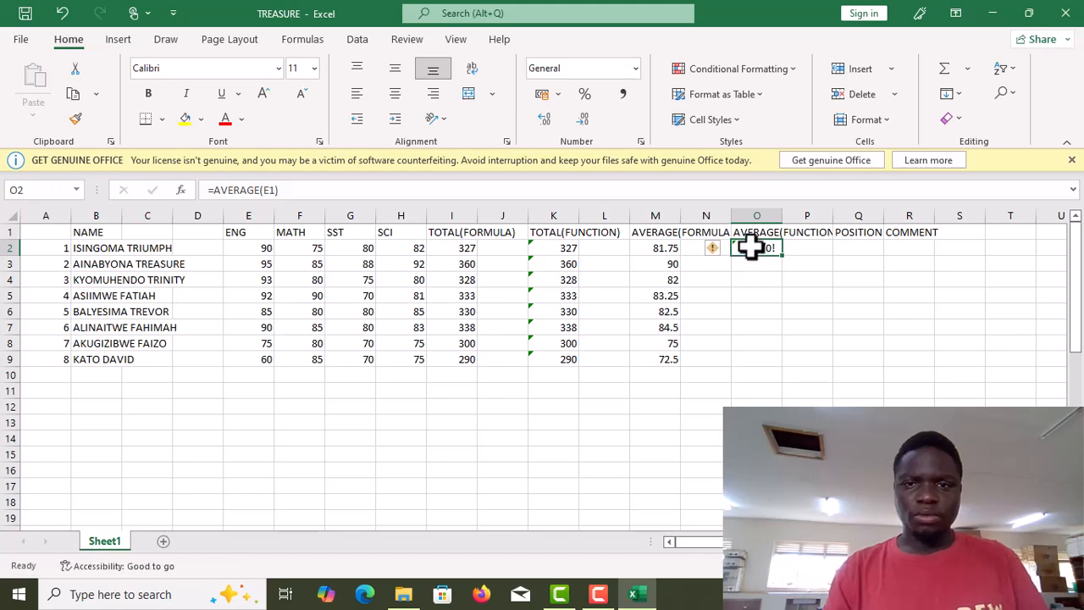
{"action": "key", "text": "Delete"}
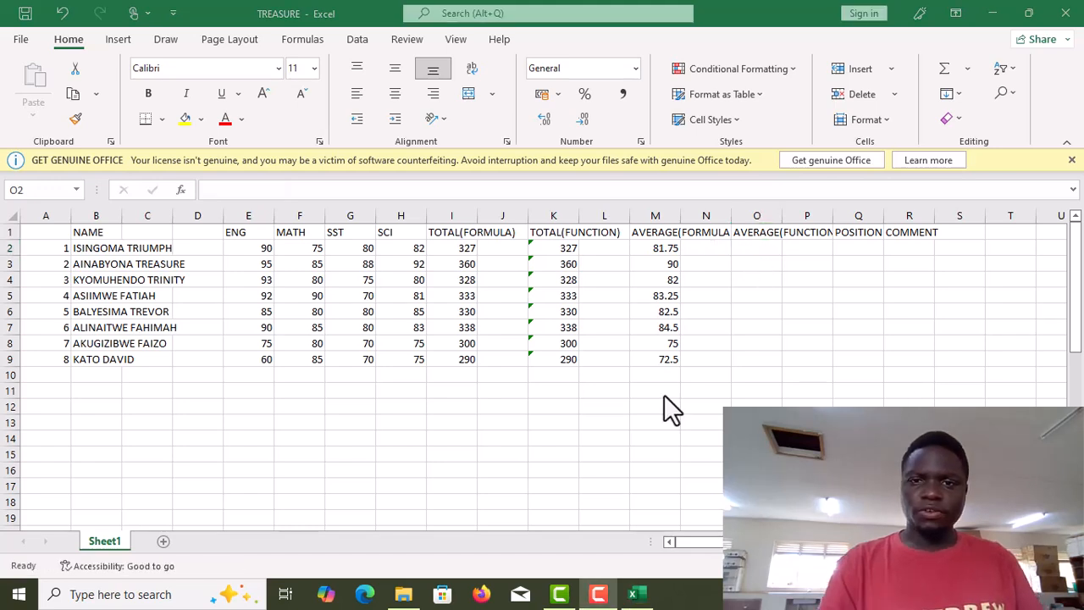
Insert the AVERAGE function in O2 through the Insert Function dialog, accepting the range M2:N2.
{"action": "left_click", "coordinate": [747, 243]}
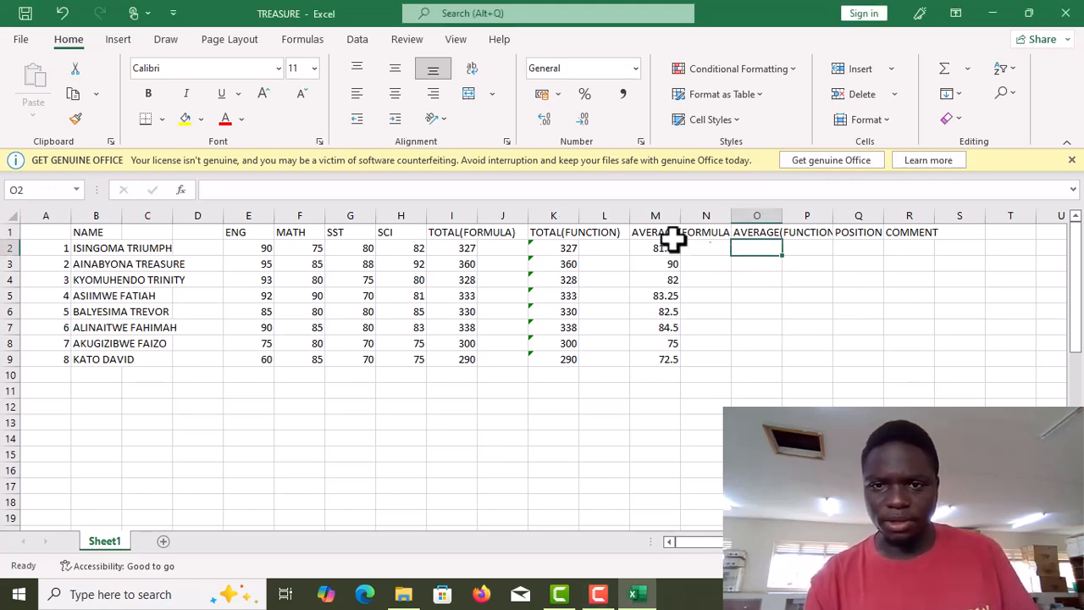
{"action": "left_click", "coordinate": [177, 190]}
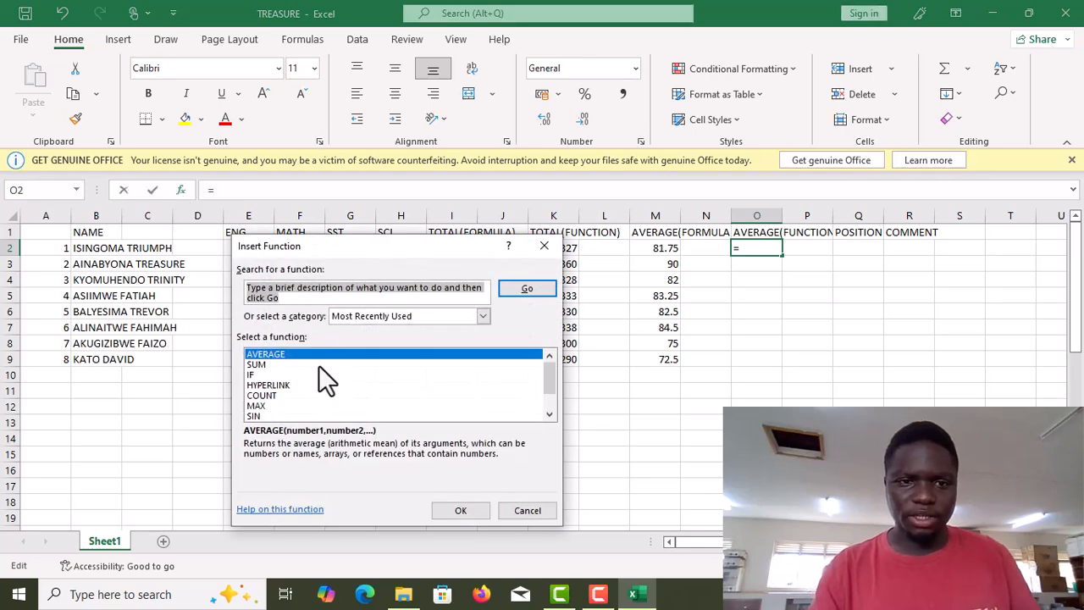
{"action": "left_click", "coordinate": [318, 354]}
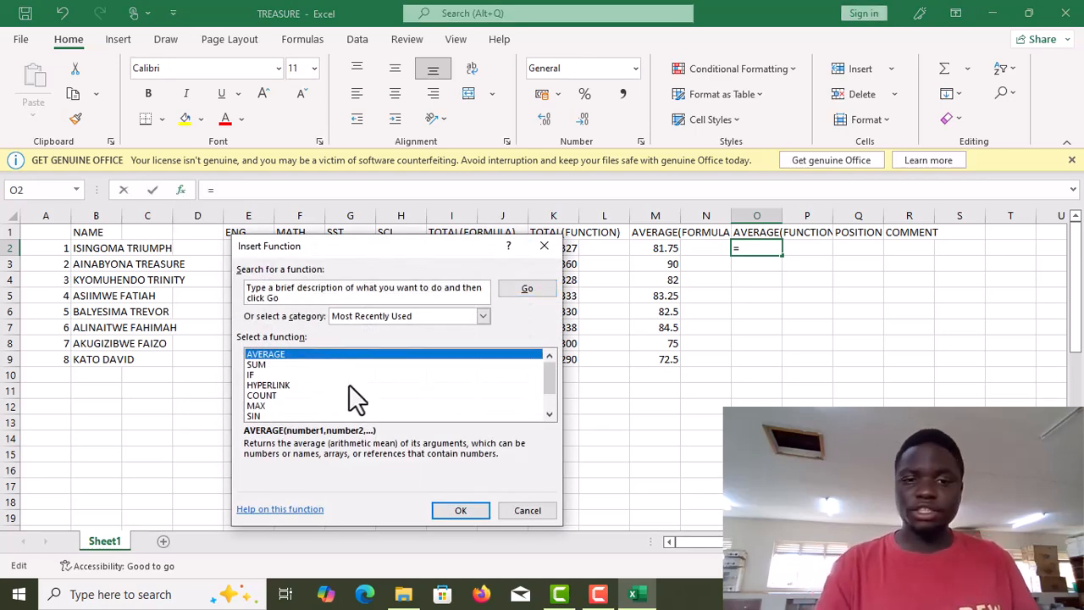
{"action": "left_click", "coordinate": [460, 511]}
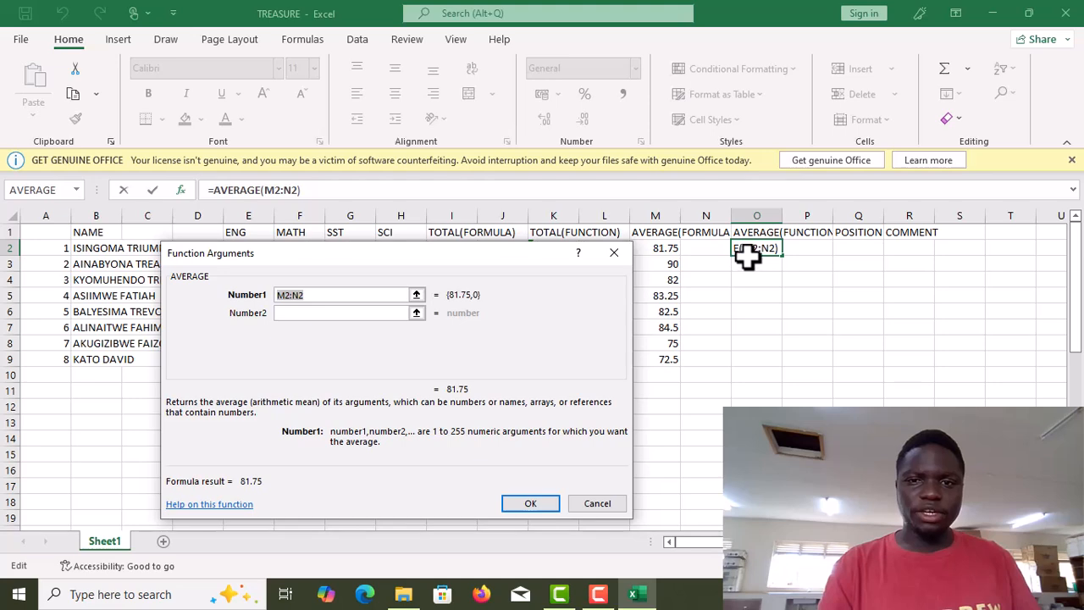
{"action": "left_click", "coordinate": [528, 503]}
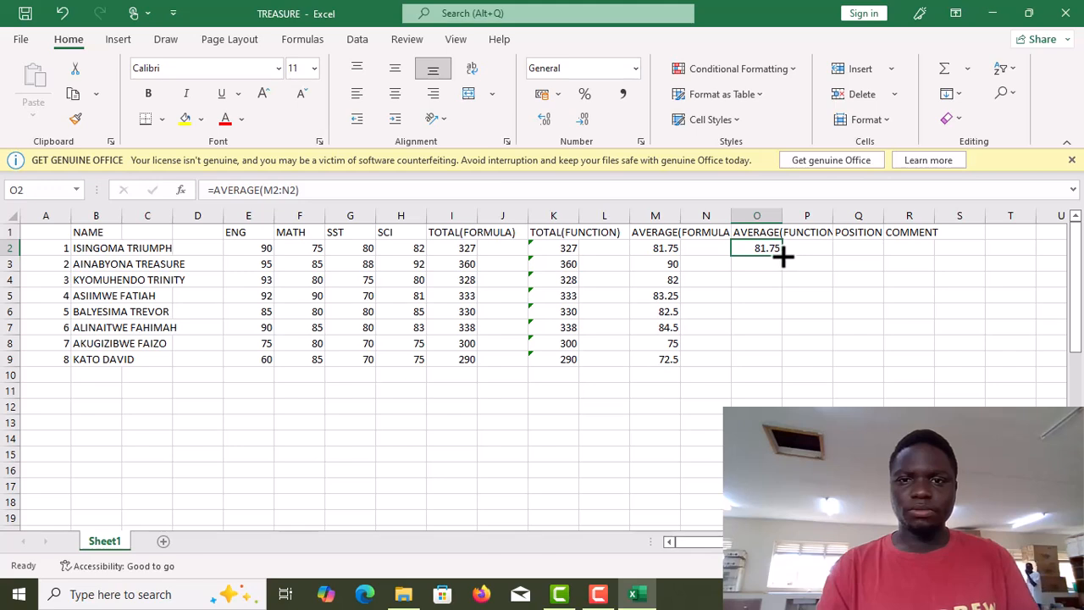
Copy the AVERAGE function down the AVERAGE(FUNCTION) column through row 9.
{"action": "left_click_drag", "start_coordinate": [784, 256], "coordinate": [781, 366]}
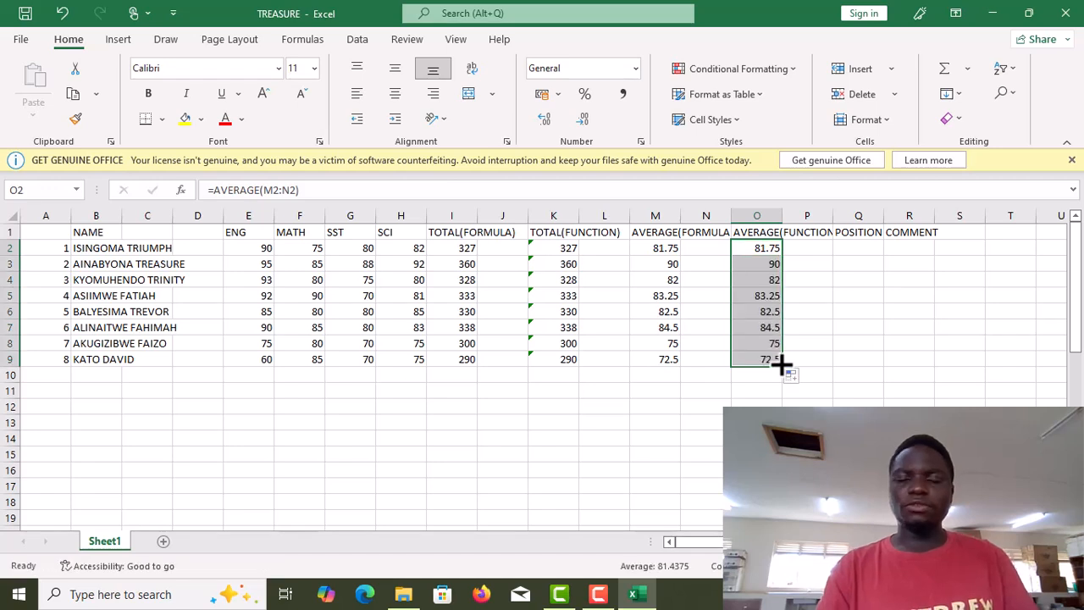
{"action": "left_click", "coordinate": [863, 253]}
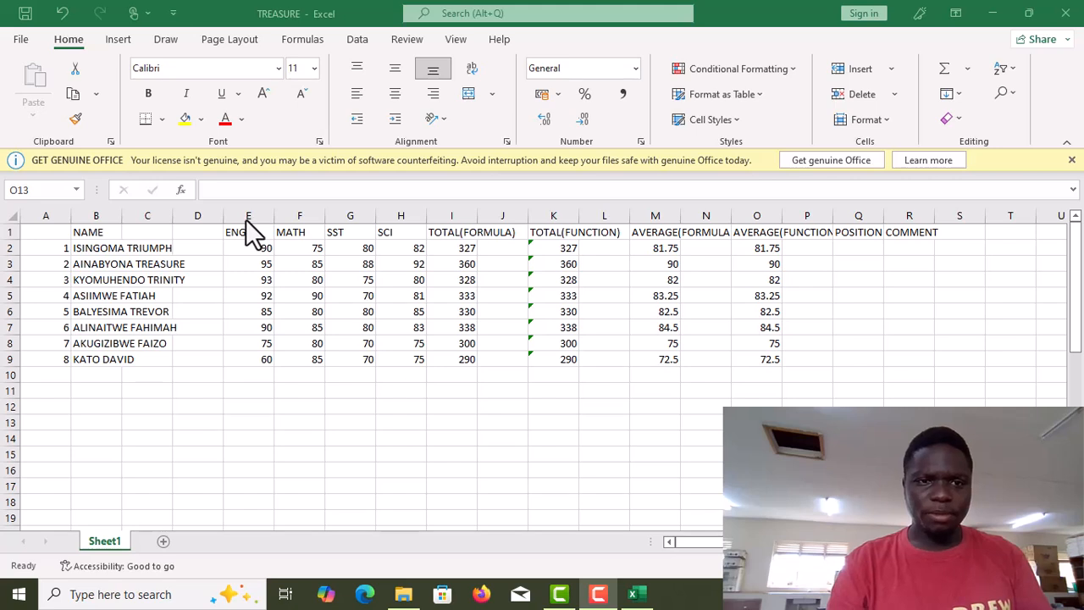
Insert a new column before MATH and label its header GRADE.
{"action": "right_click", "coordinate": [300, 206]}
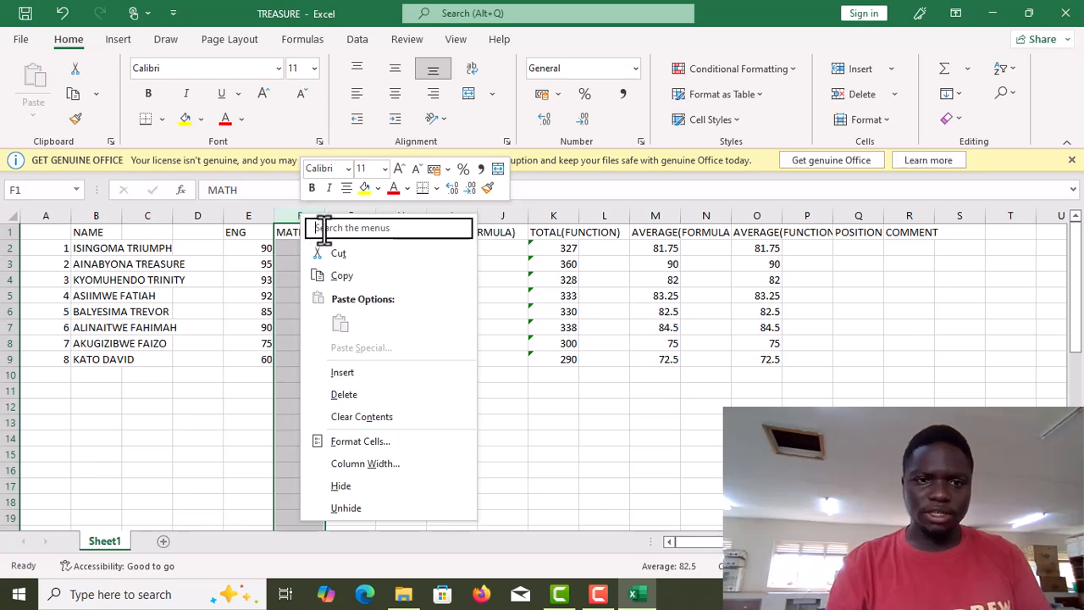
{"action": "left_click", "coordinate": [332, 376]}
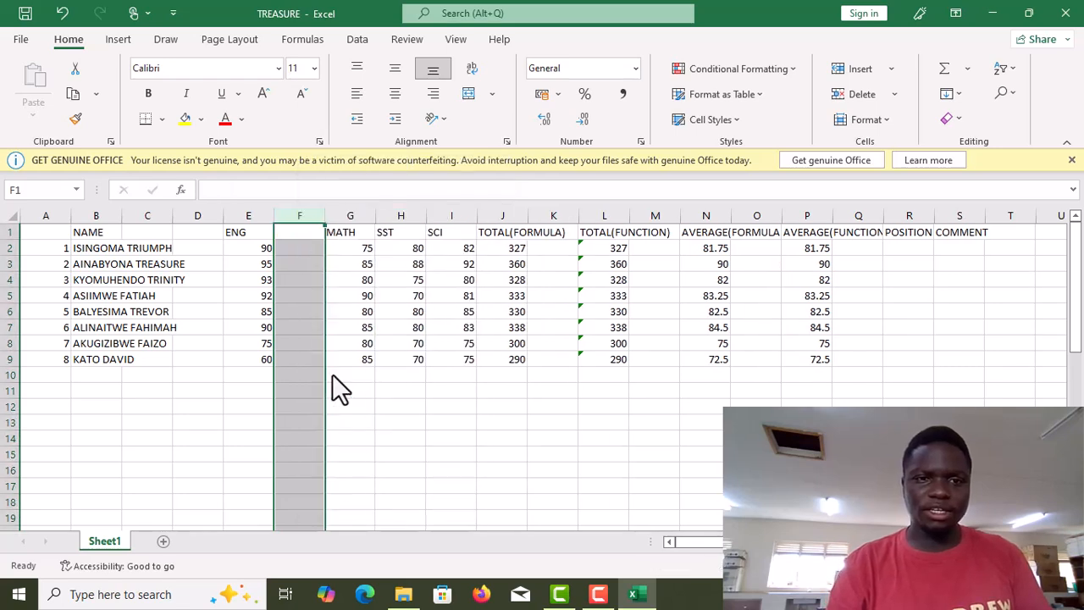
{"action": "left_click", "coordinate": [285, 236]}
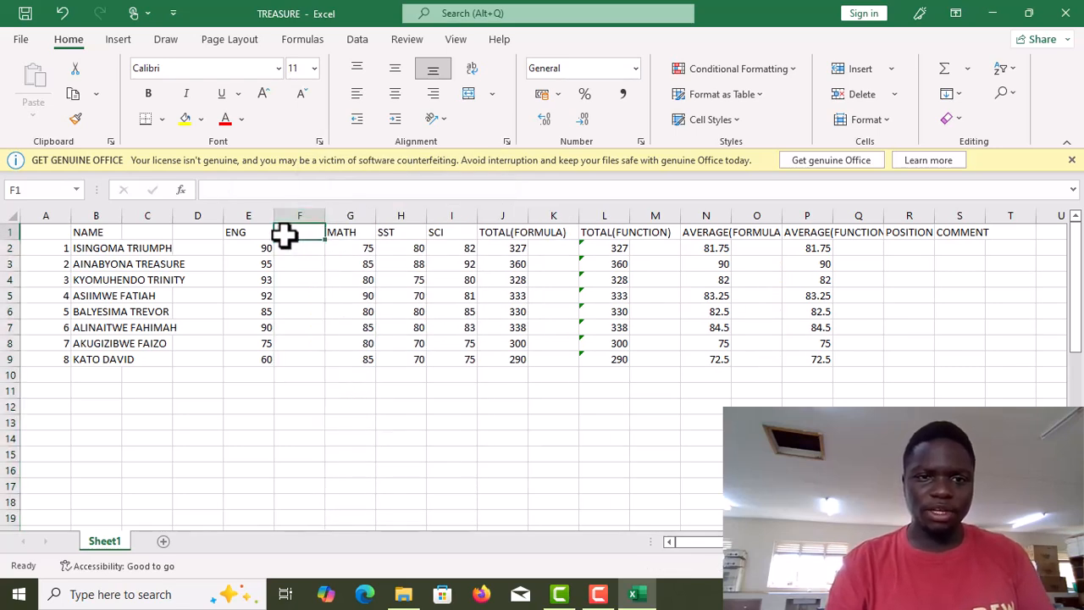
{"action": "type", "text": "GRAG"}
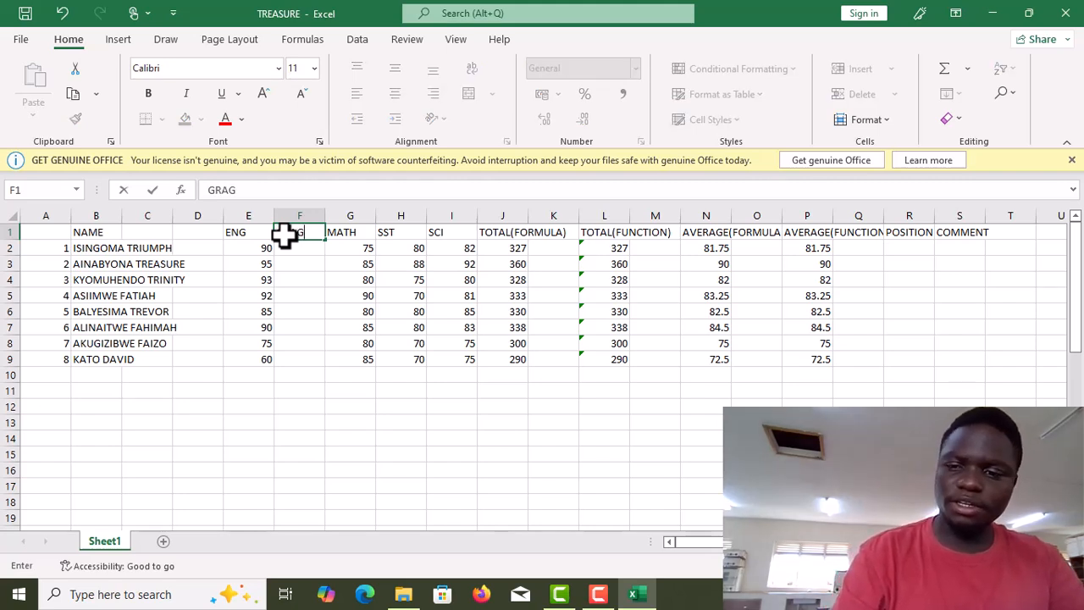
{"action": "key", "text": "BackSpace"}
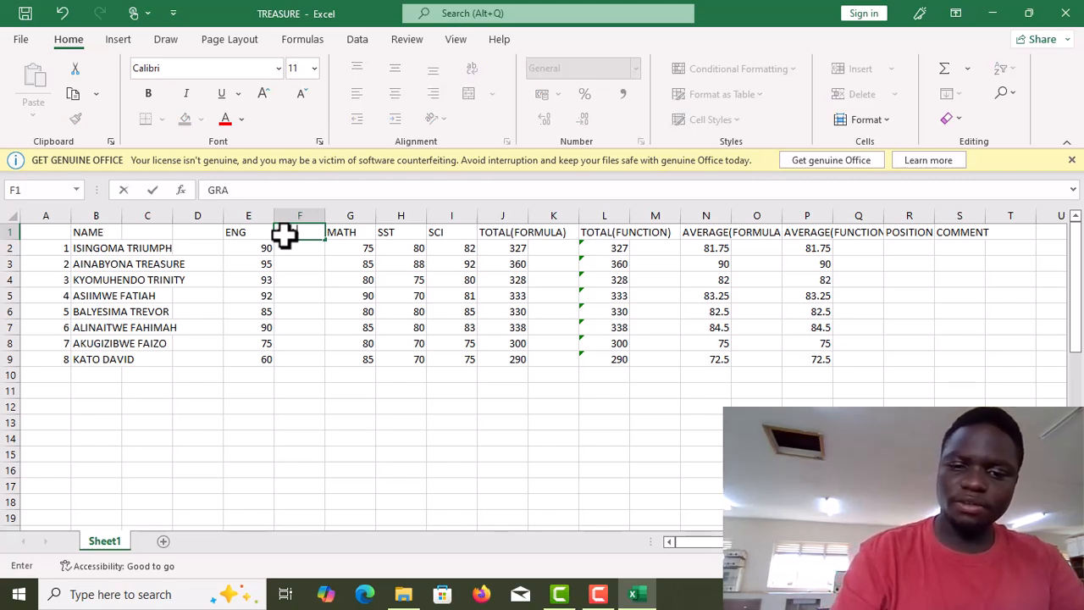
{"action": "type", "text": "DES"}
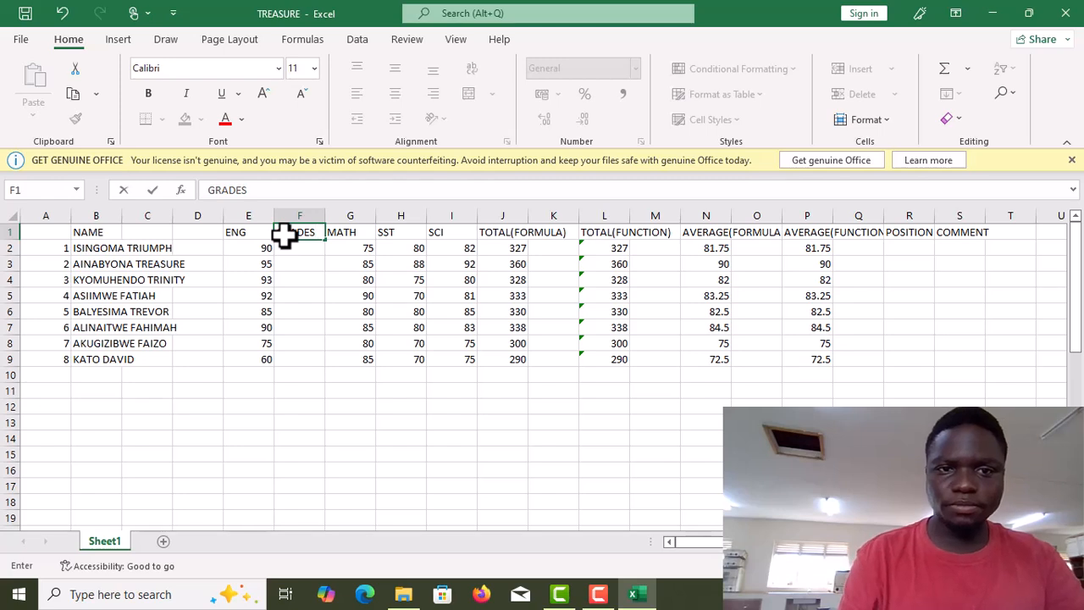
{"action": "key", "text": "BackSpace"}
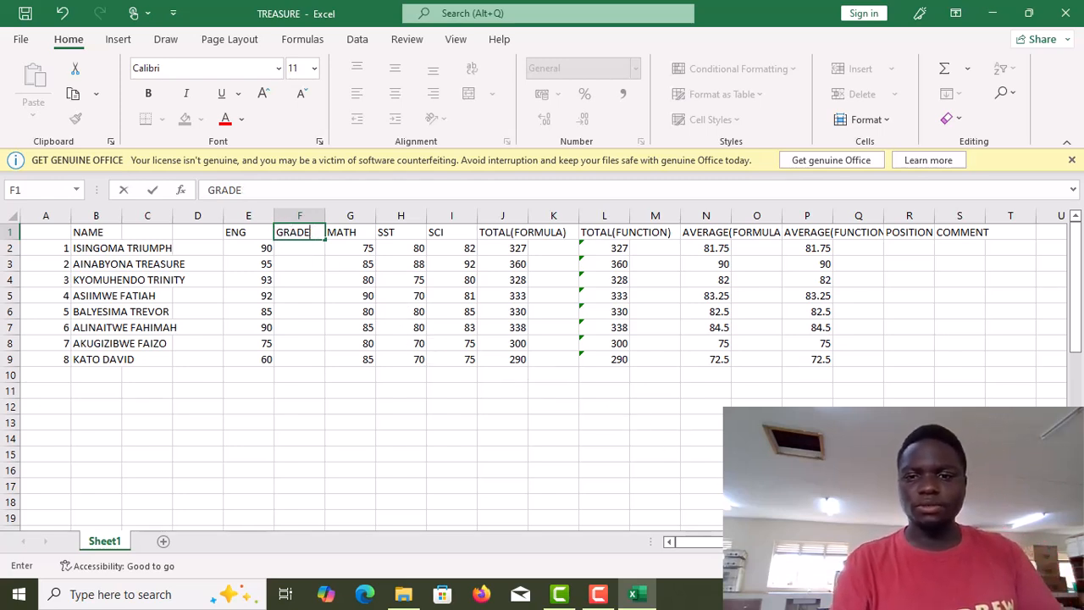
{"action": "key", "text": "F10"}
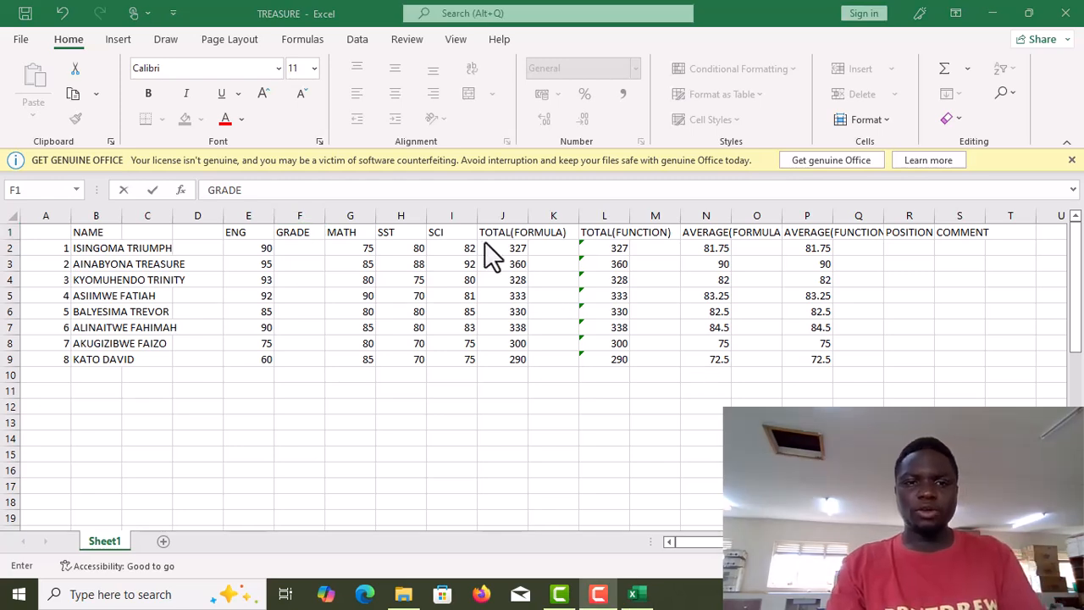
Insert a new column before SST and label its header GRADE.
{"action": "right_click", "coordinate": [394, 205]}
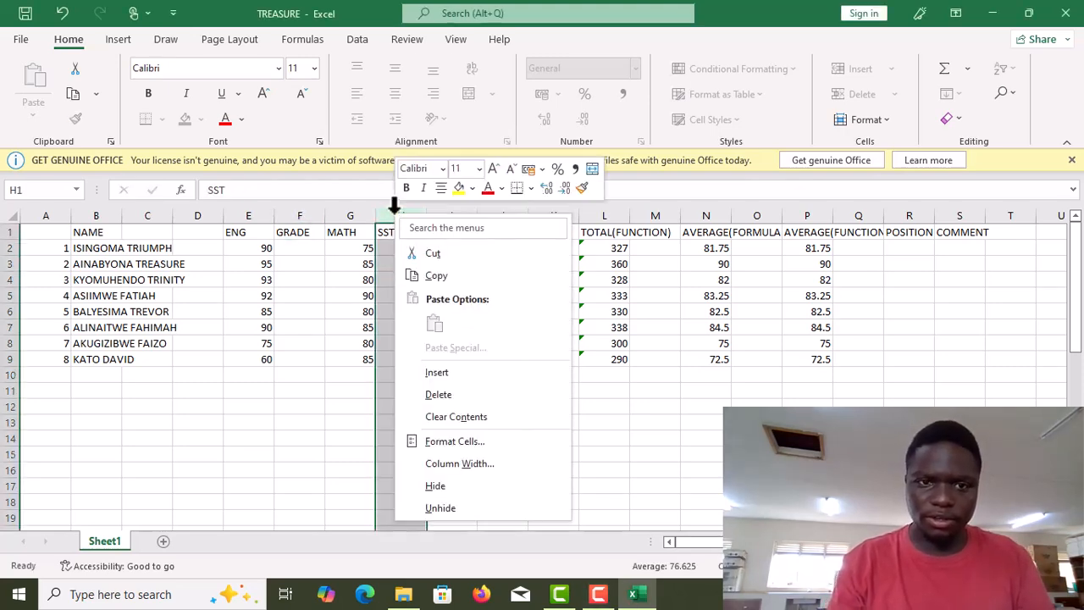
{"action": "left_click", "coordinate": [438, 373]}
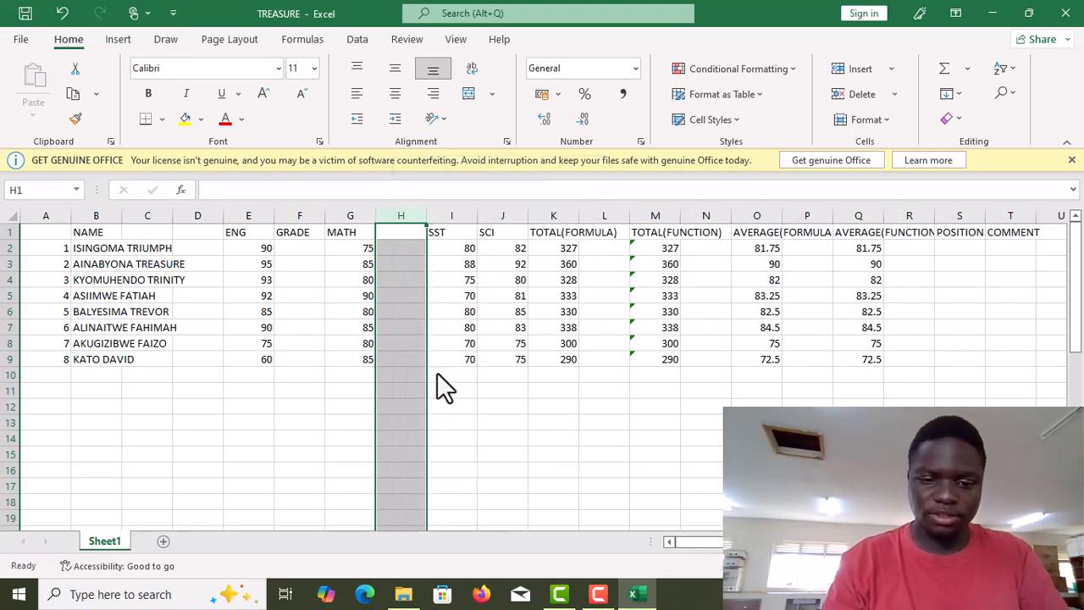
{"action": "type", "text": "GRADE"}
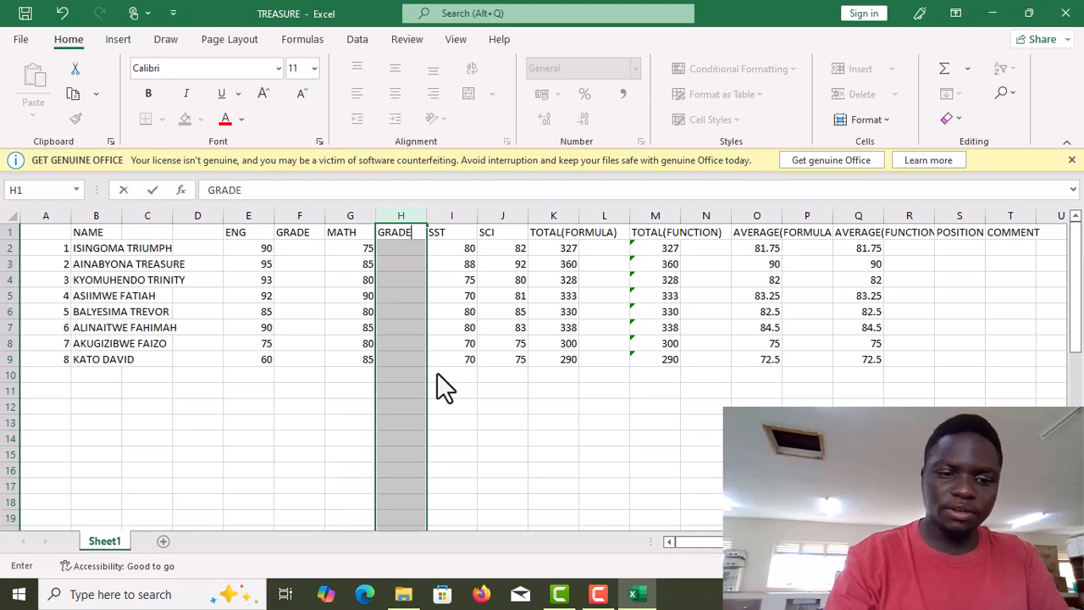
Insert a new column before SCI and label its header GRADE.
{"action": "right_click", "coordinate": [506, 216]}
{"action": "key", "text": "Escape"}
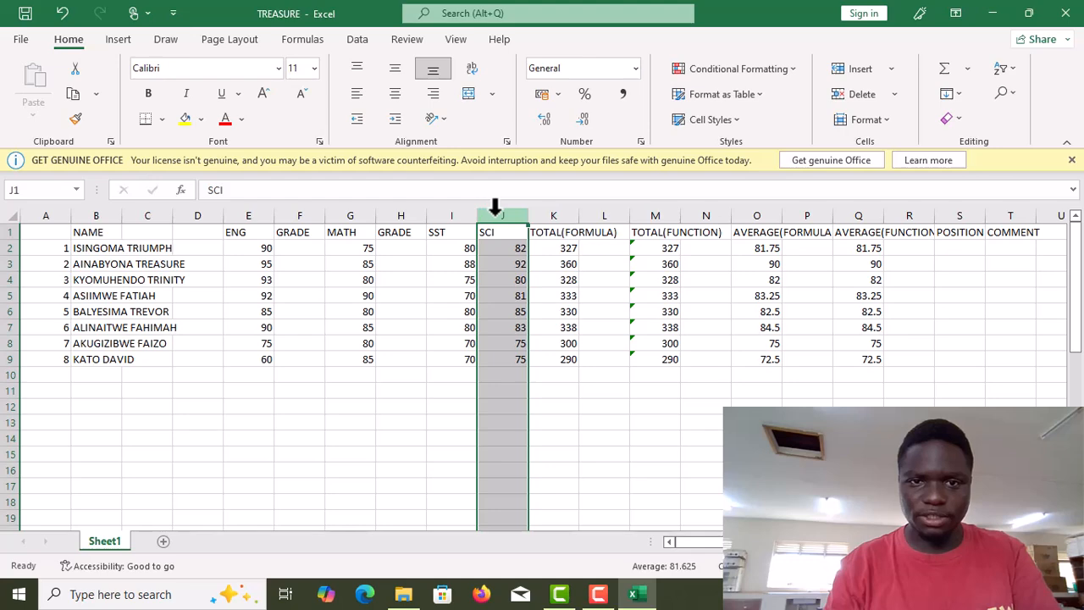
{"action": "right_click", "coordinate": [496, 212]}
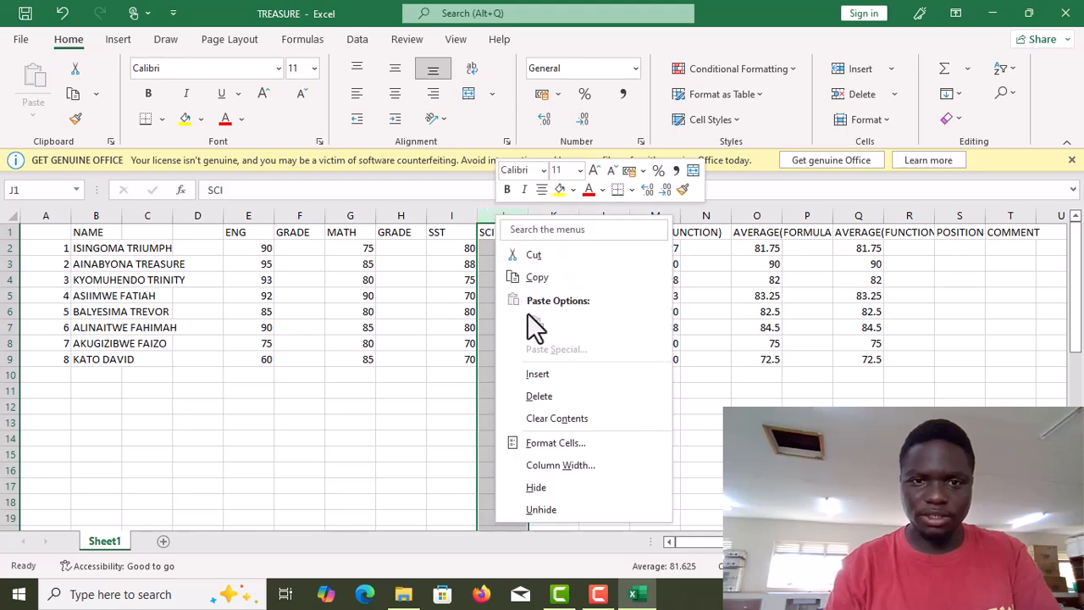
{"action": "left_click", "coordinate": [536, 374]}
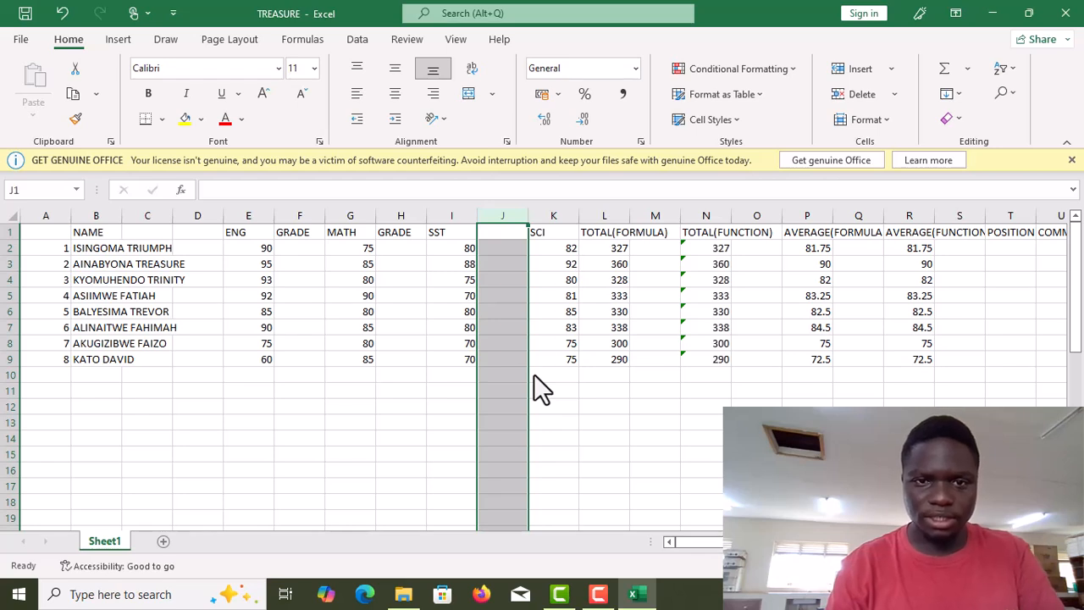
{"action": "left_click", "coordinate": [487, 231]}
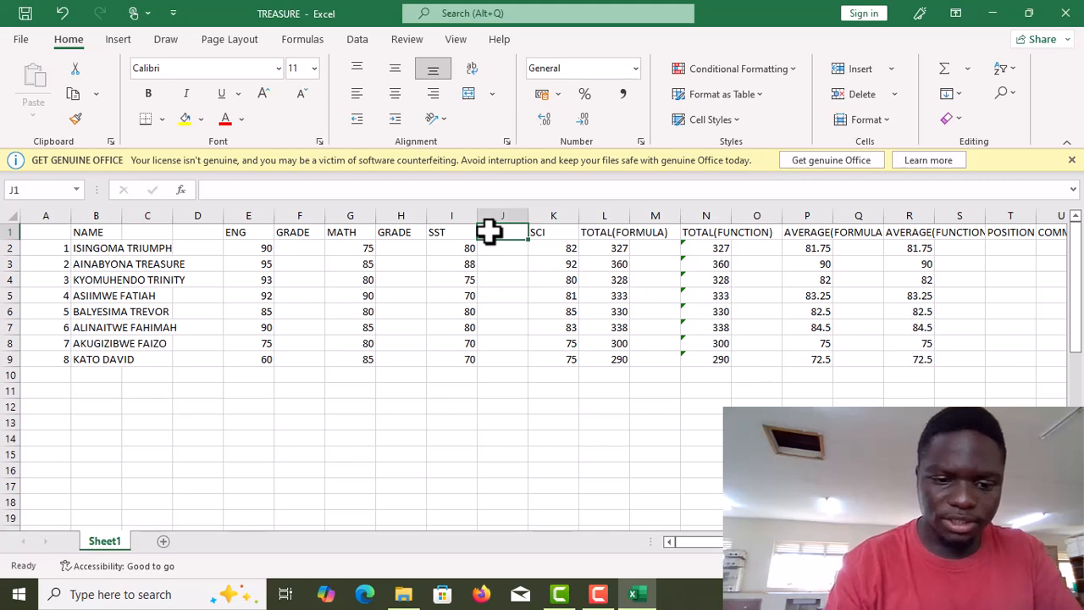
{"action": "type", "text": "GRADE"}
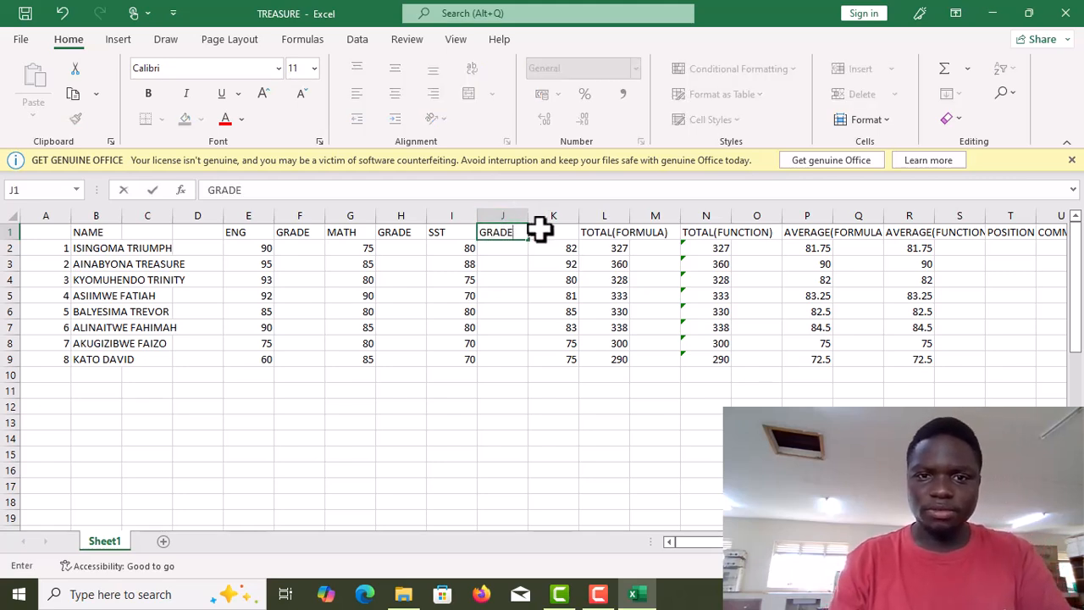
Insert a new column before TOTAL(FORMULA) and label its header GRADE.
{"action": "right_click", "coordinate": [598, 212]}
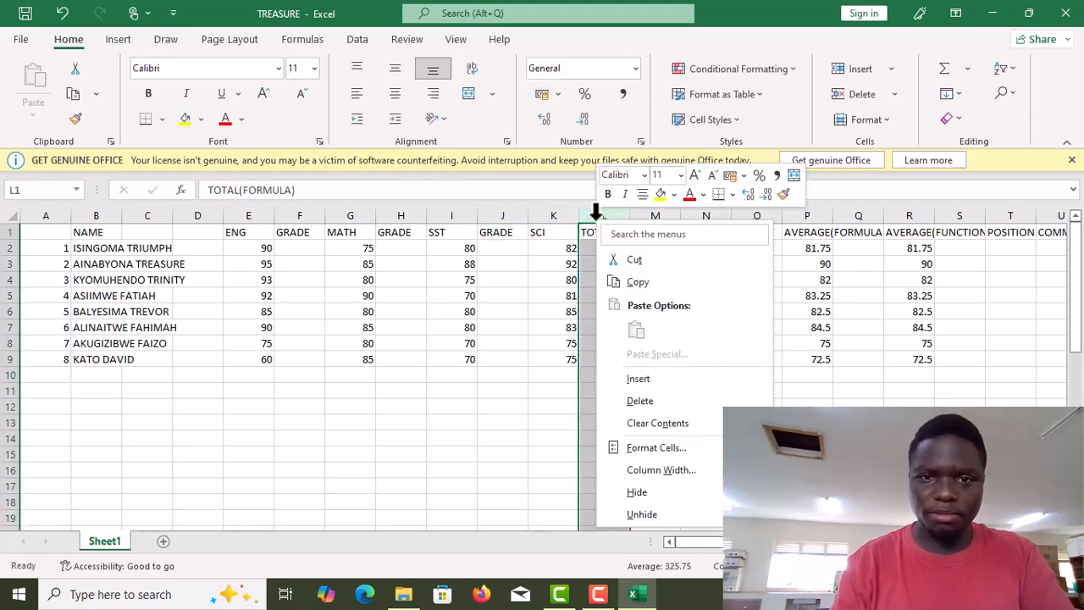
{"action": "left_click", "coordinate": [649, 380]}
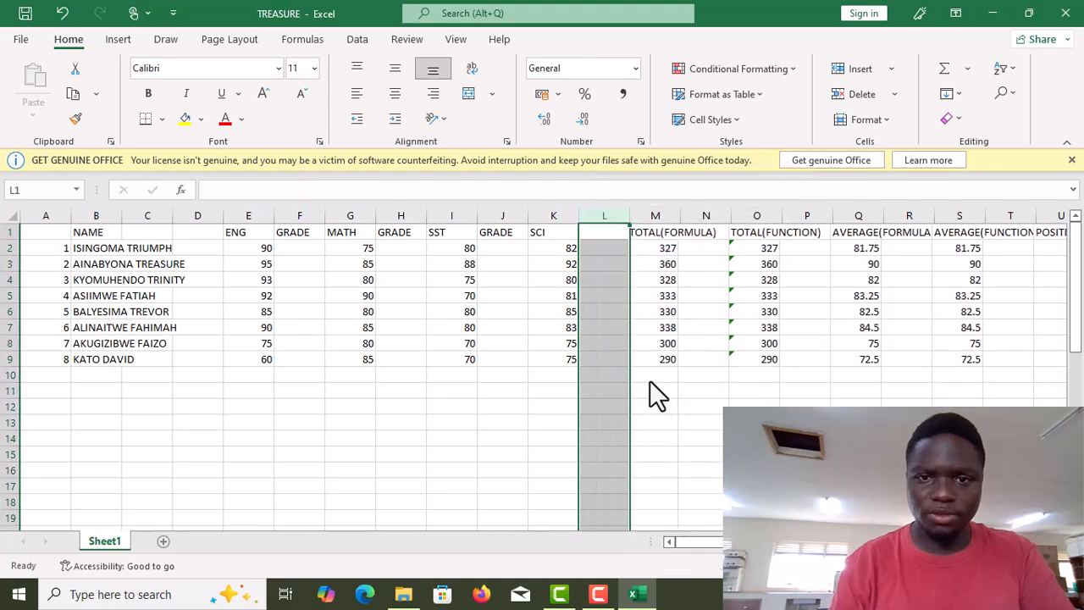
{"action": "type", "text": "GRADE"}
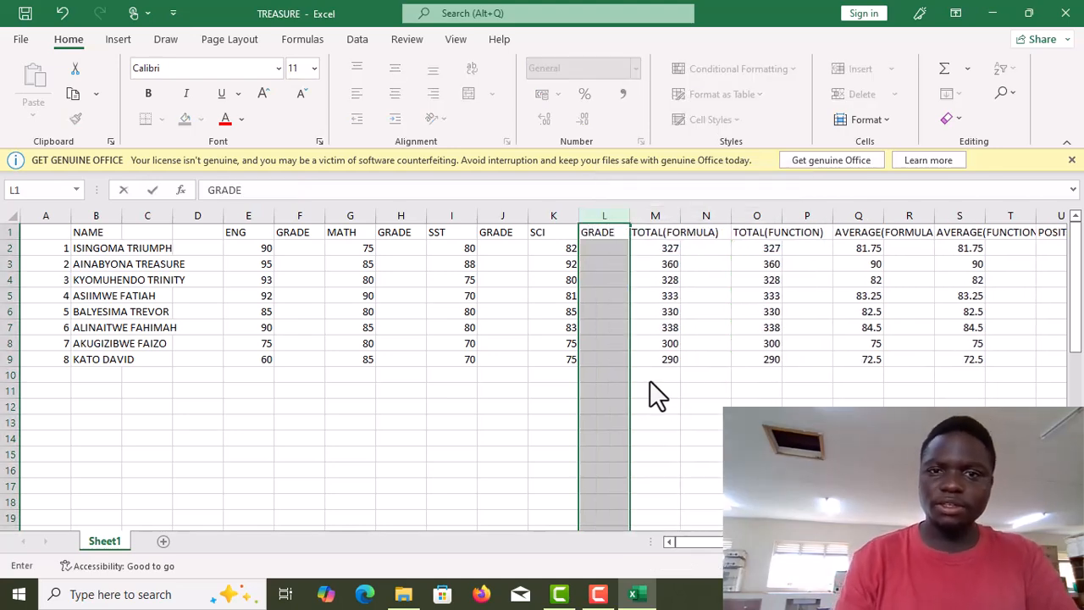
{"action": "left_click", "coordinate": [696, 395]}
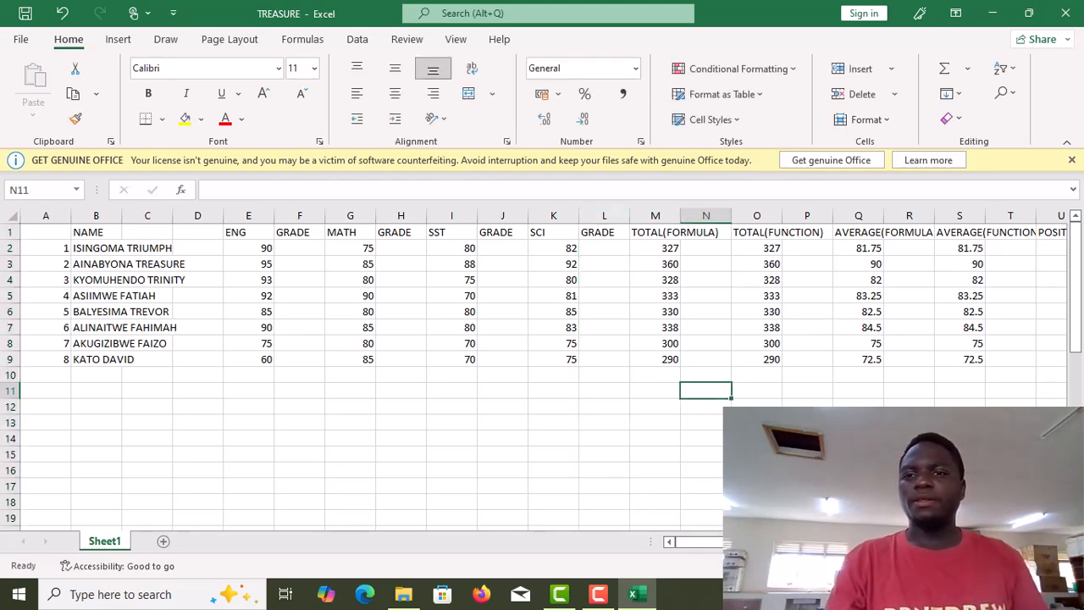
Start entering the first student's ENG grade in F2.
{"action": "key", "text": "F10"}
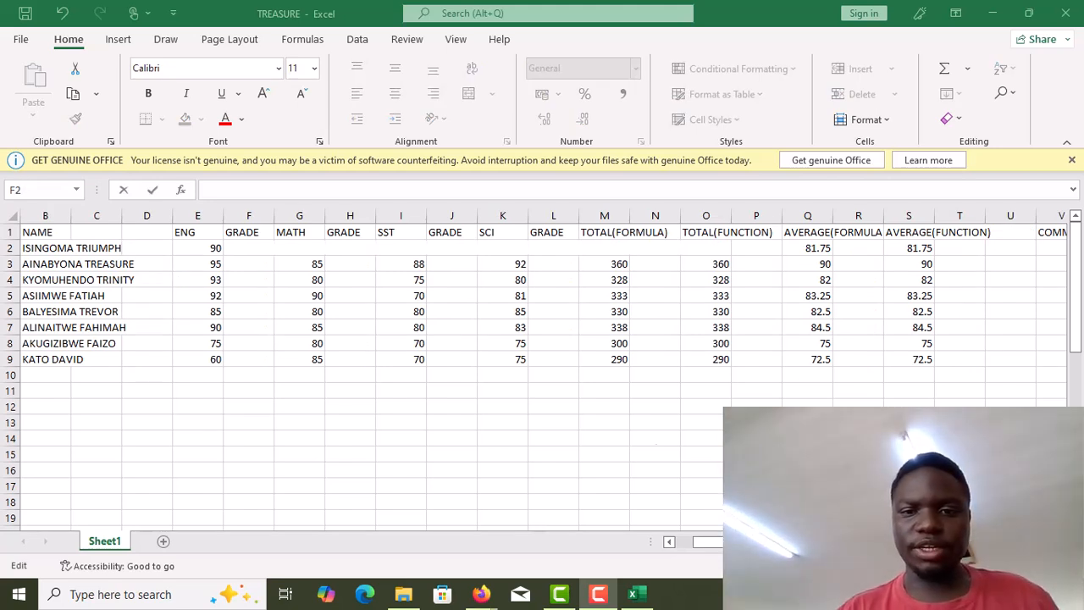
{"action": "left_click", "coordinate": [249, 245]}
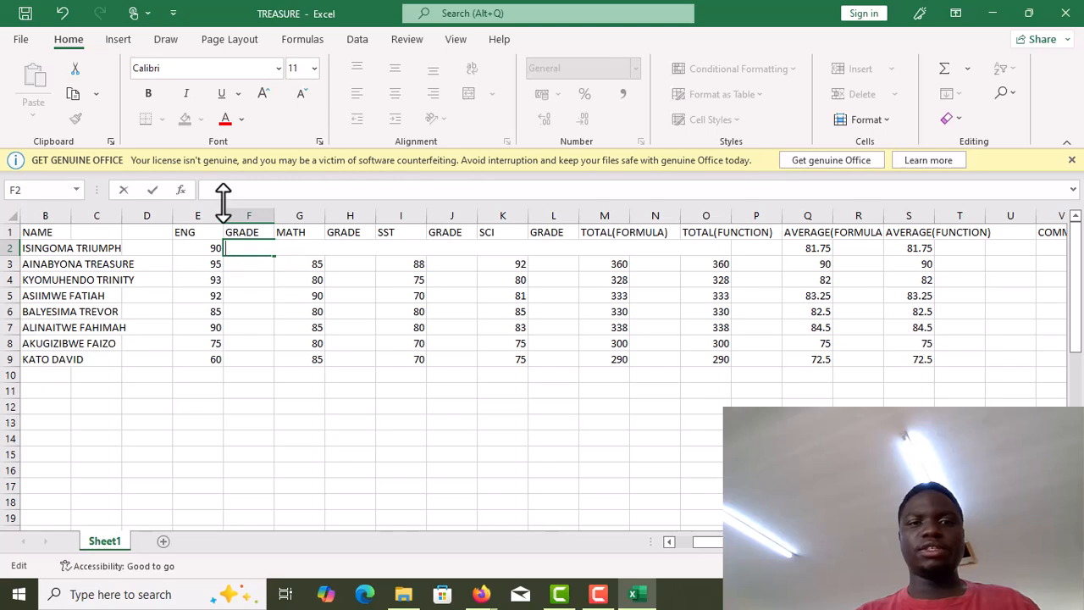